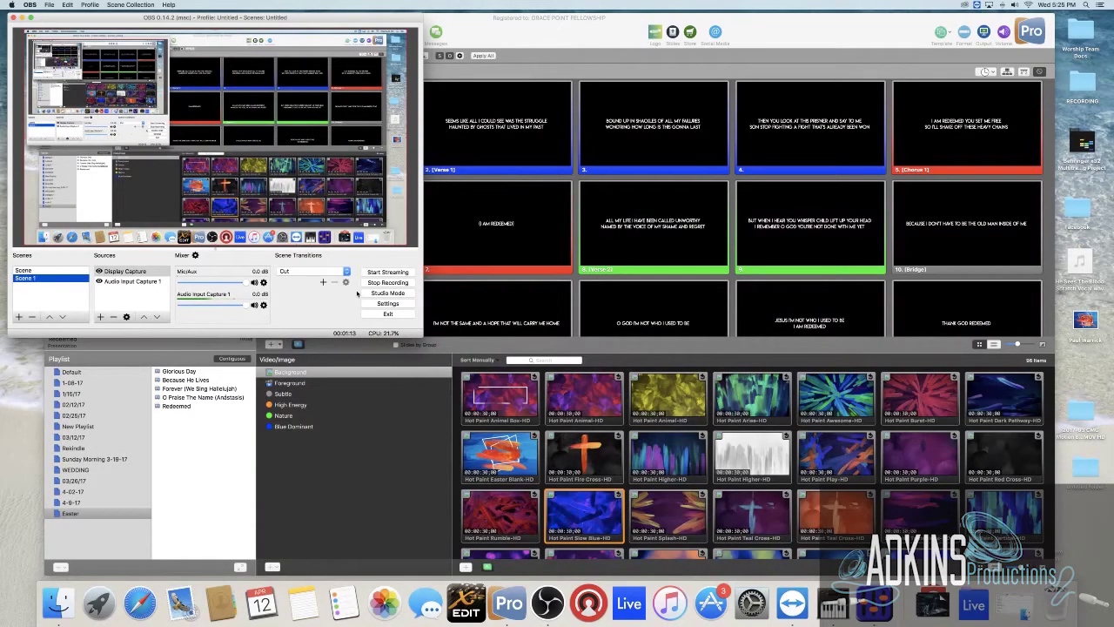
- Bring the DMXIS lighting window to the front and reposition it on screen
{"action": "left_click", "coordinate": [873, 603]}
{"action": "left_click_drag", "start_coordinate": [854, 217], "coordinate": [538, 81]}
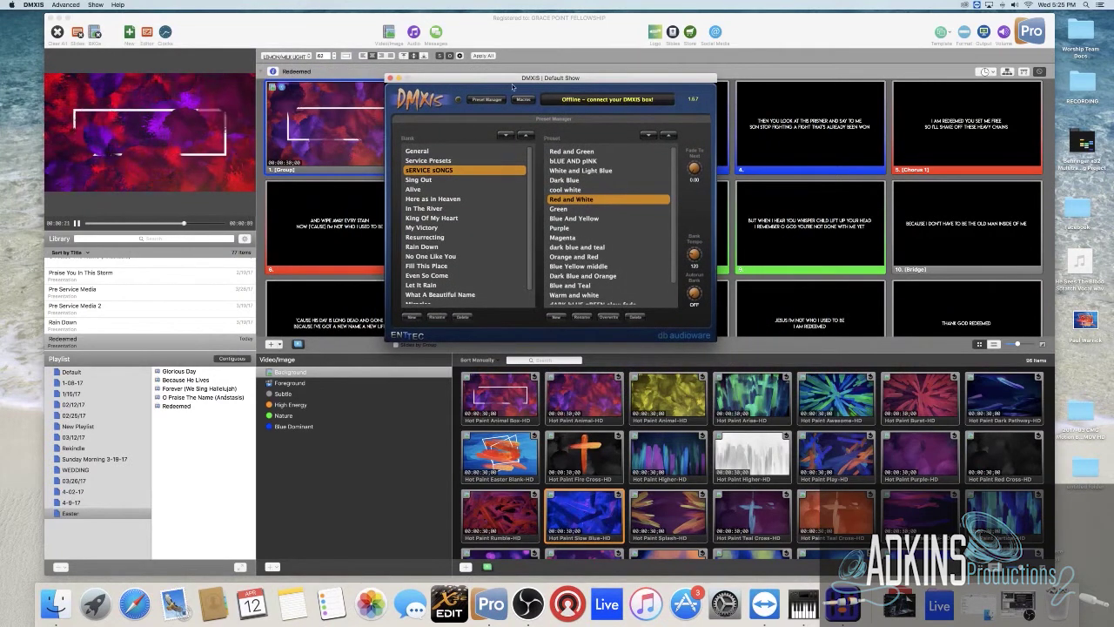
{"action": "left_click_drag", "start_coordinate": [513, 79], "coordinate": [576, 100]}
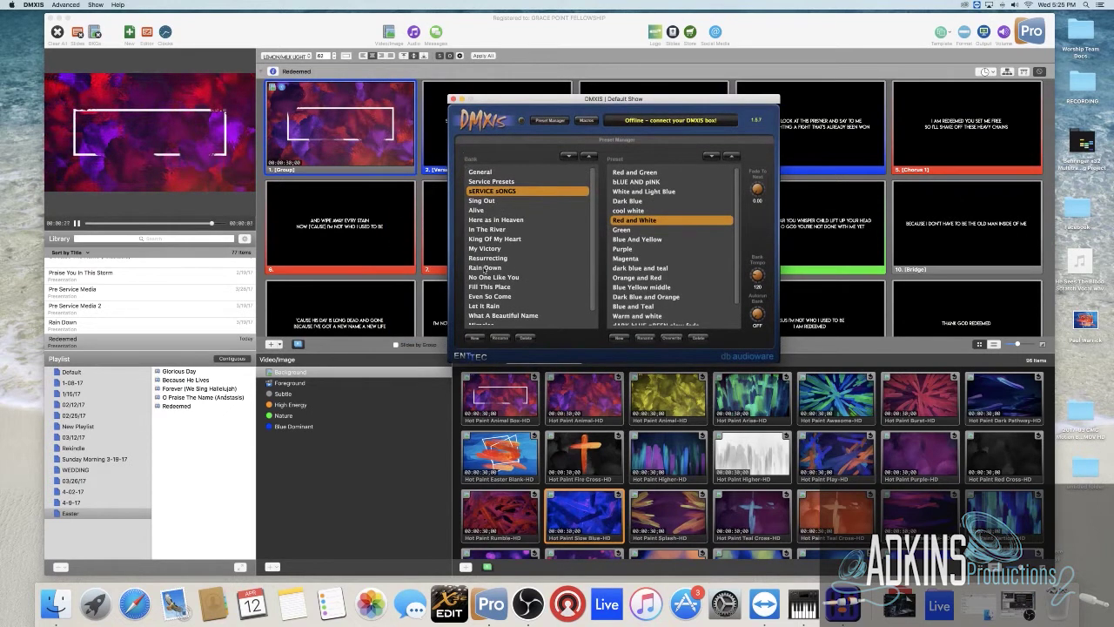
{"action": "scroll", "coordinate": [485, 270], "scroll_direction": "down", "scroll_amount": 1}
{"action": "scroll", "coordinate": [485, 272], "scroll_direction": "up", "scroll_amount": 2}
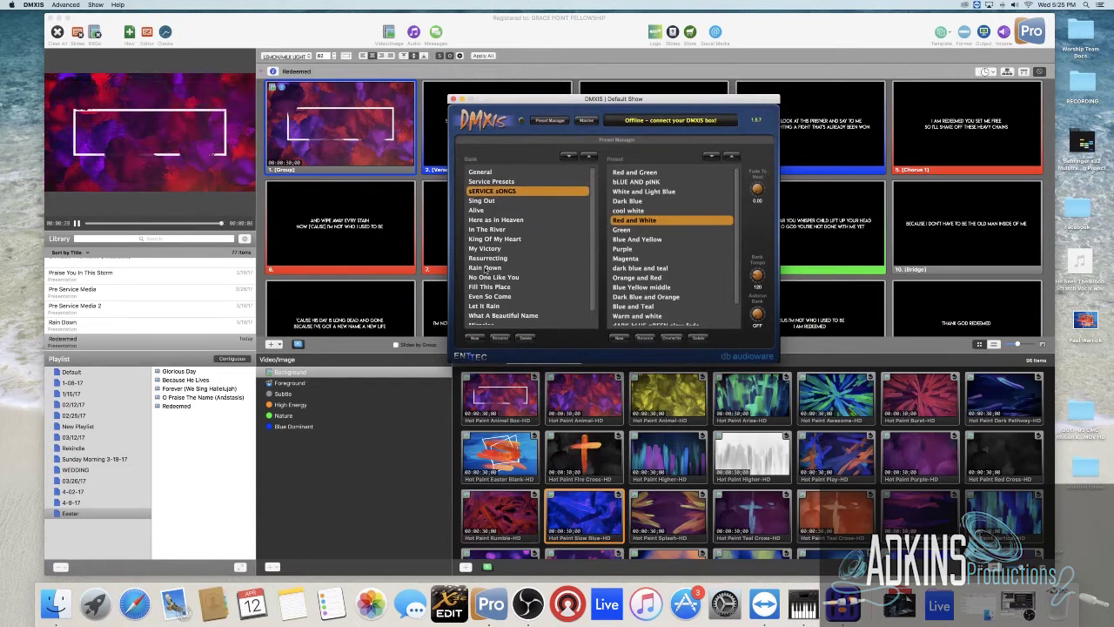
- Browse the Alive, Here as in Heaven and In The River banks, ending on Alive
{"action": "left_click", "coordinate": [486, 210]}
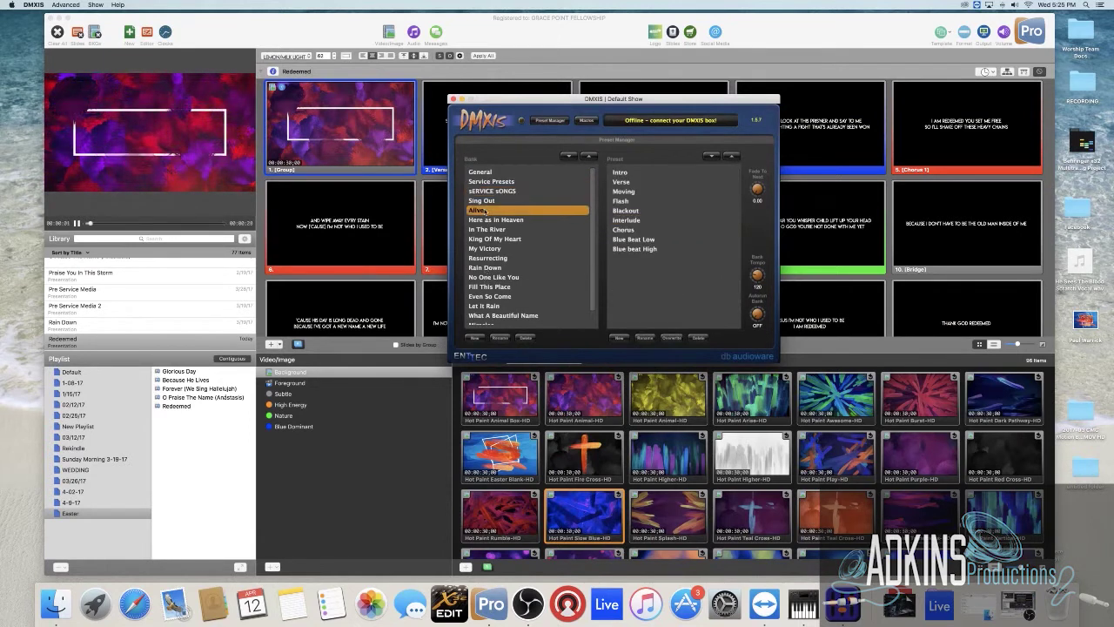
{"action": "left_click", "coordinate": [493, 219]}
{"action": "left_click", "coordinate": [488, 229]}
{"action": "left_click", "coordinate": [485, 211]}
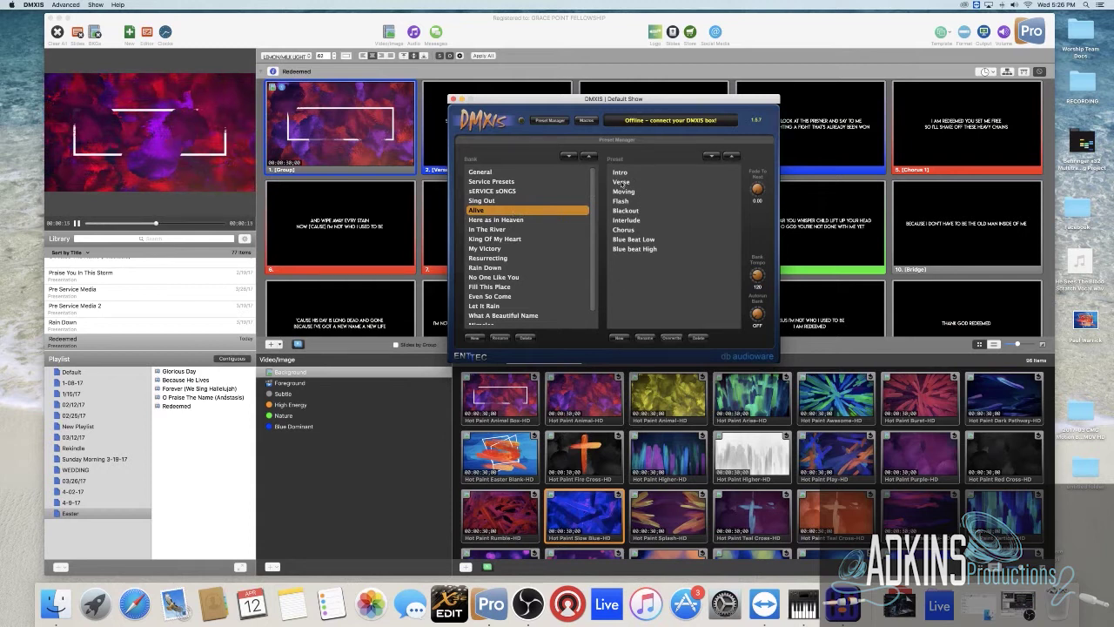
- Recall the Verse preset and page through its fixture faders, including Intimidator Spot and Mega Flat Plus
{"action": "left_click", "coordinate": [621, 183]}
{"action": "left_click", "coordinate": [548, 122]}
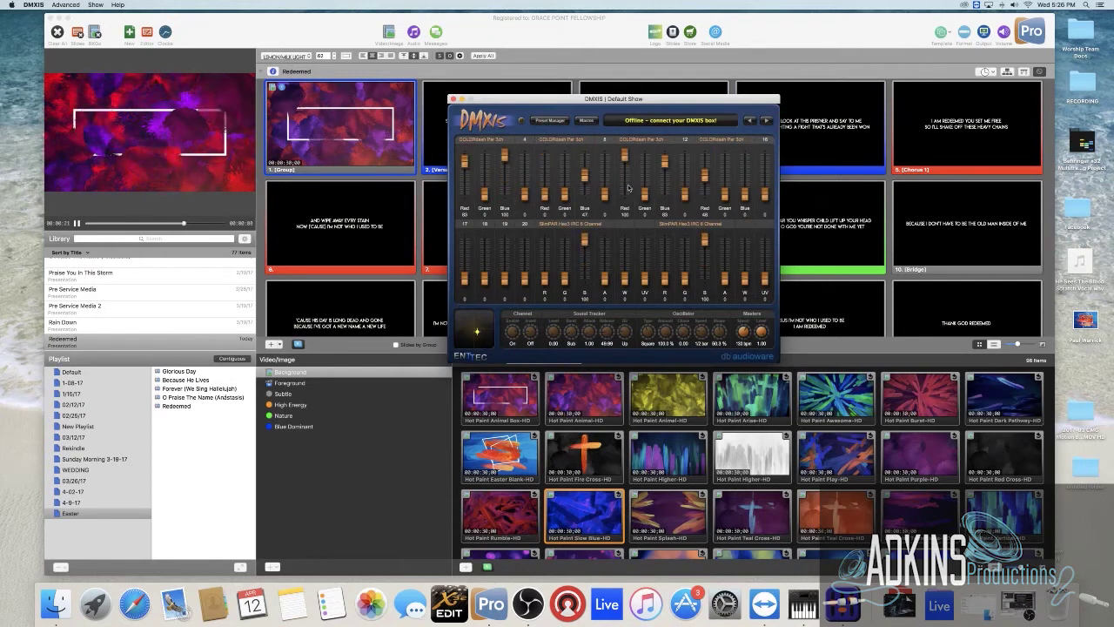
{"action": "left_click", "coordinate": [765, 121]}
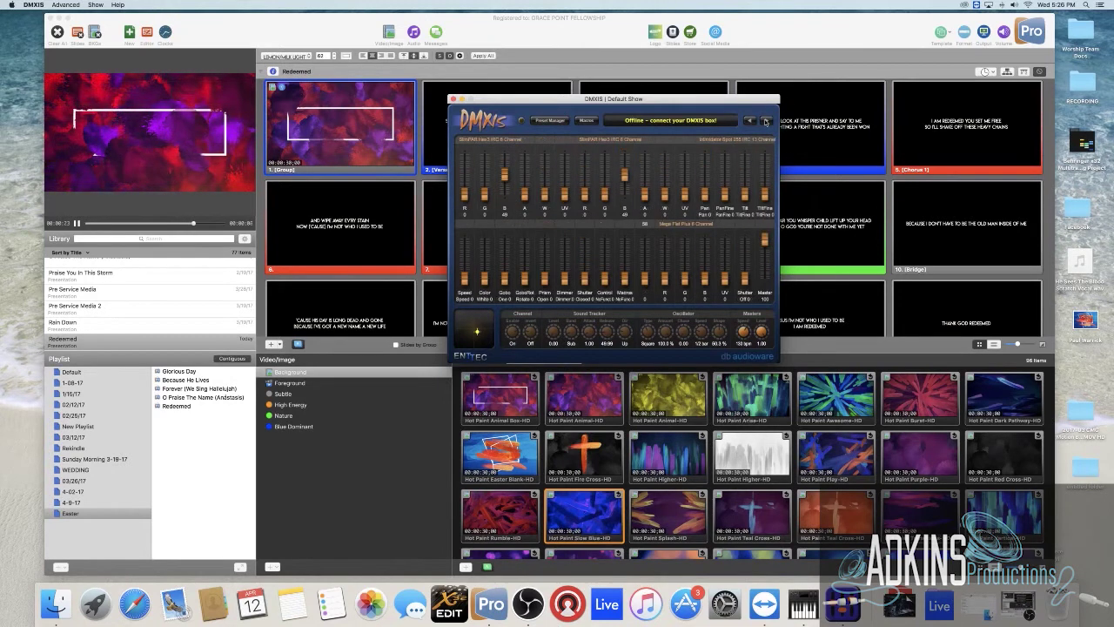
{"action": "left_click", "coordinate": [765, 121]}
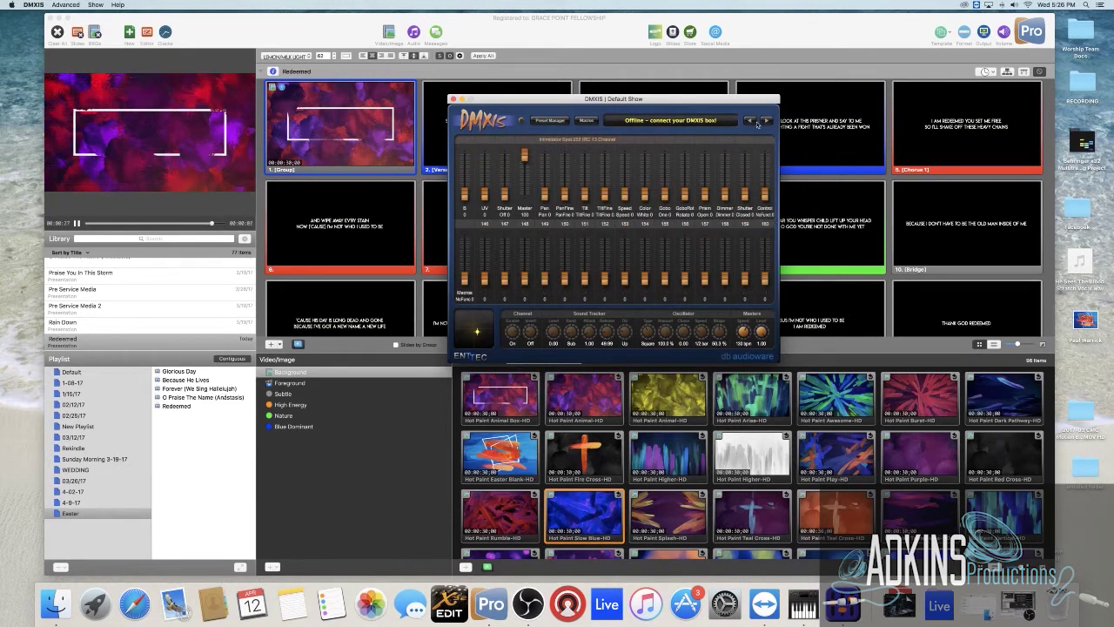
{"action": "left_click", "coordinate": [750, 121]}
{"action": "left_click", "coordinate": [552, 121]}
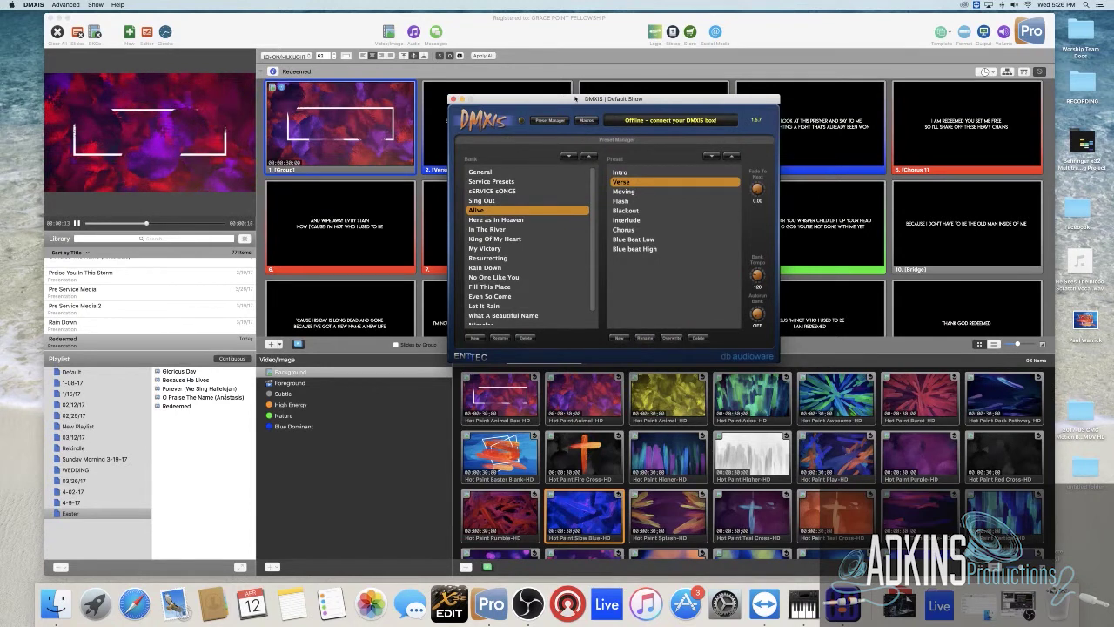
{"action": "left_click_drag", "start_coordinate": [574, 104], "coordinate": [617, 111]}
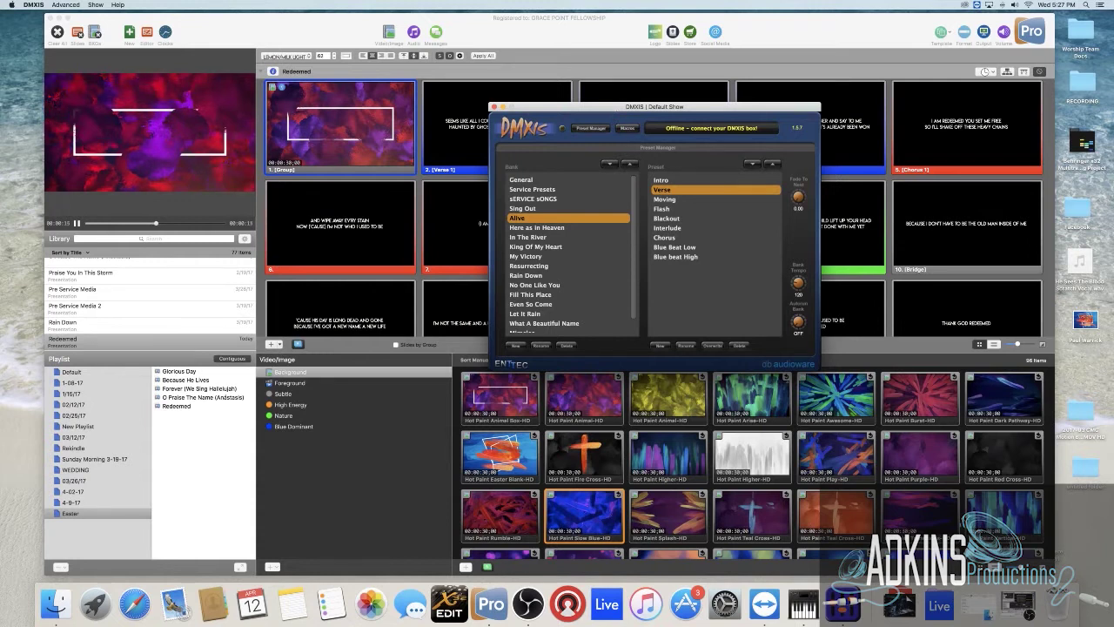
- Restore the OBS Studio recording window from the Dock
{"action": "left_click", "coordinate": [900, 604]}
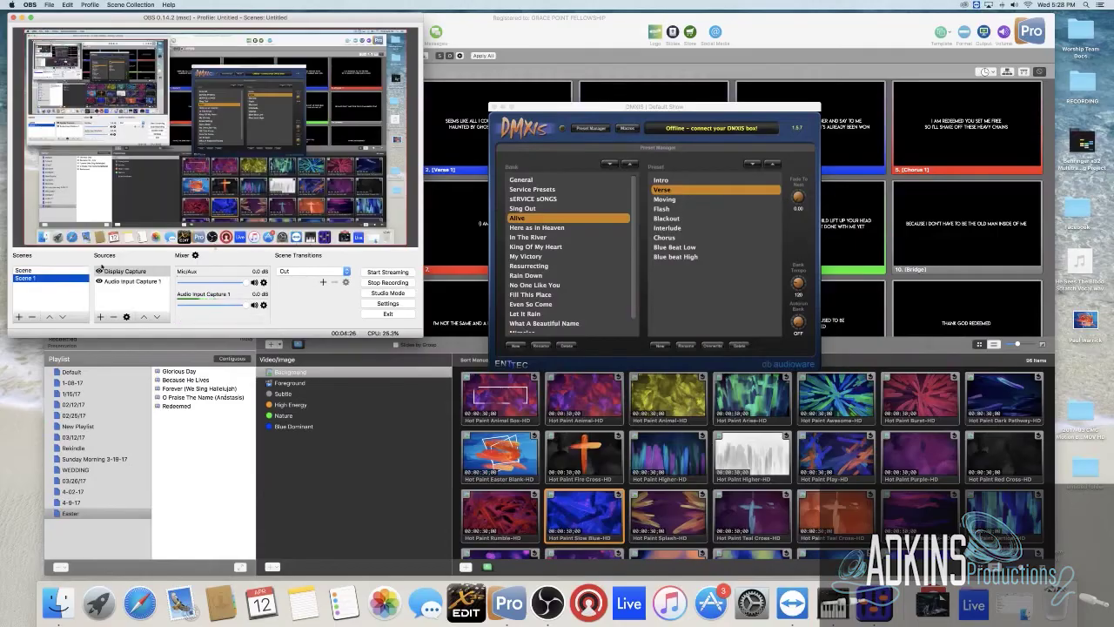
- Minimize the OBS Studio window to reveal DMXIS and ProPresenter
{"action": "left_click", "coordinate": [23, 18]}
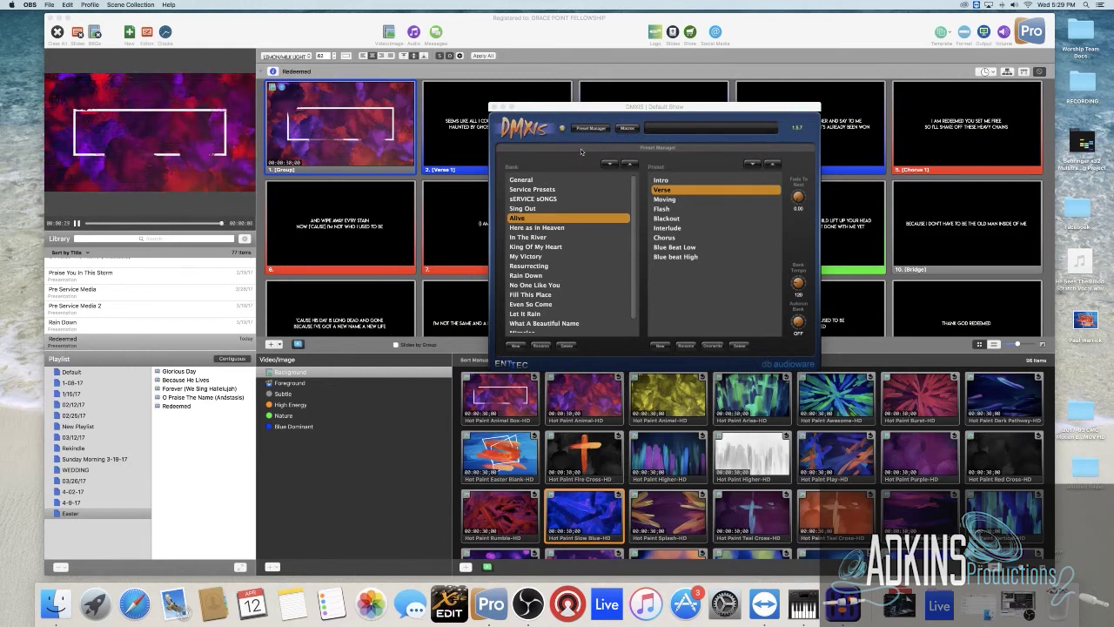
- Recall Blackout from Service Presets, then cool white and Red and White from sERVICE sONGS
{"action": "left_click", "coordinate": [532, 189]}
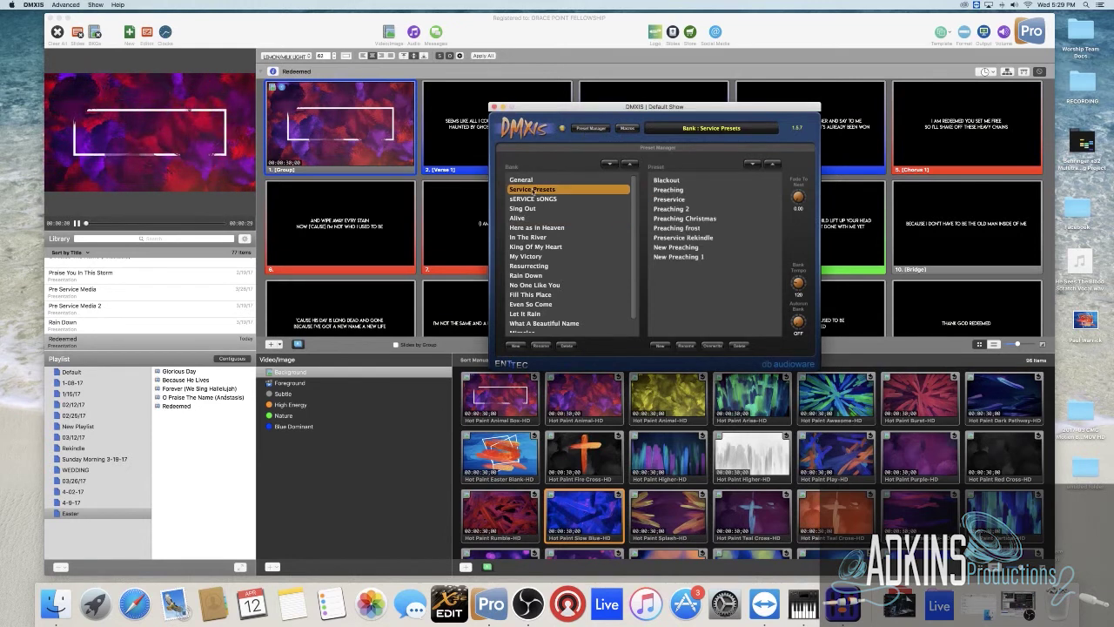
{"action": "left_click", "coordinate": [667, 180]}
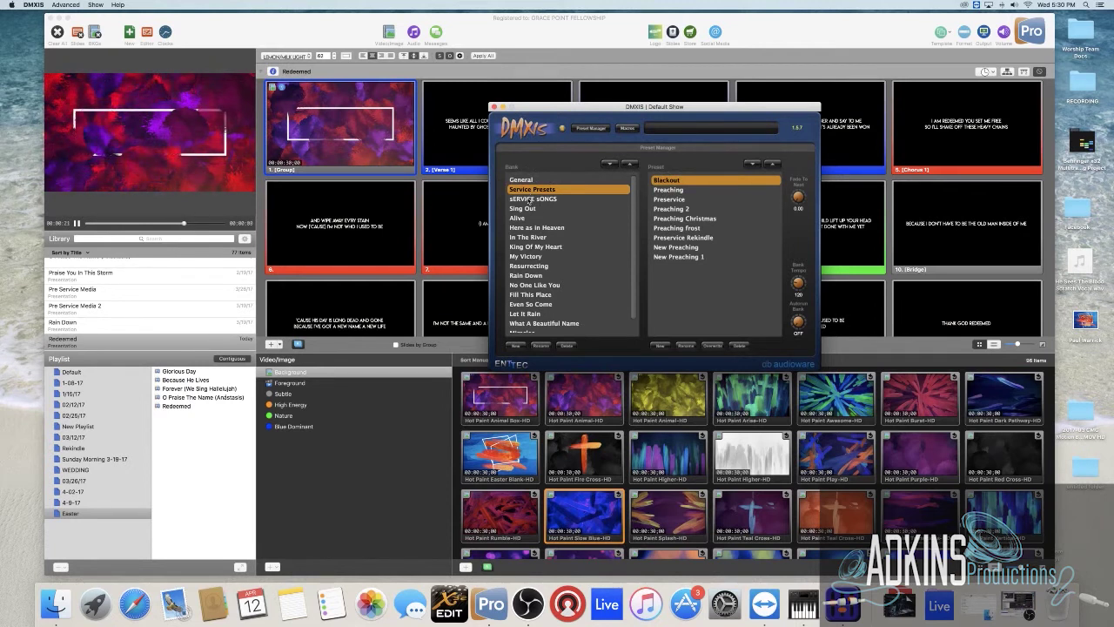
{"action": "left_click", "coordinate": [530, 198]}
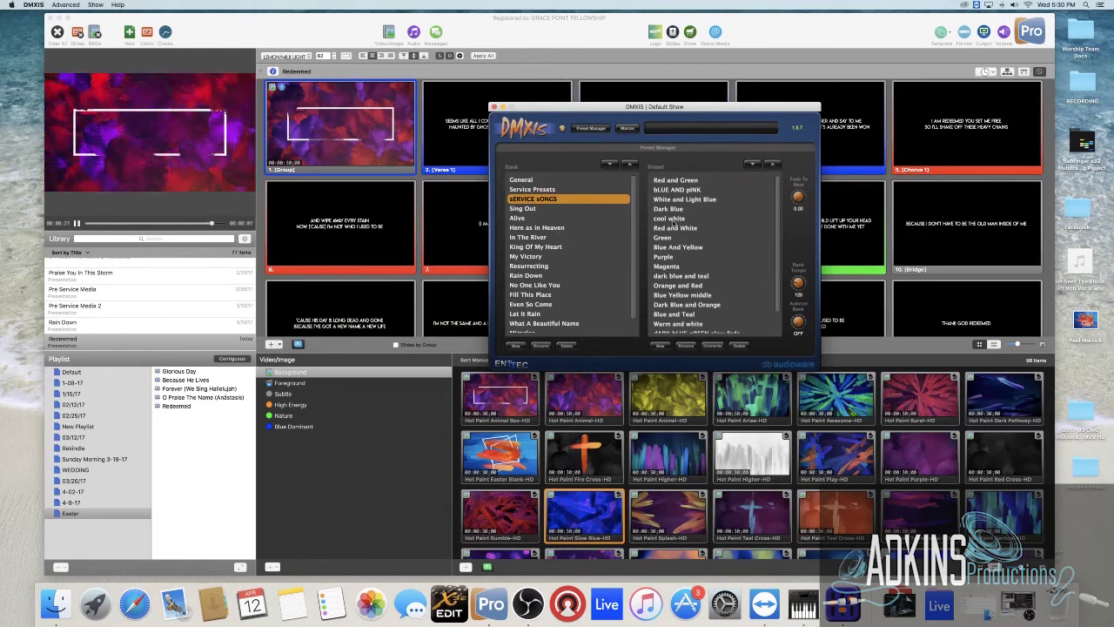
{"action": "left_click", "coordinate": [673, 220]}
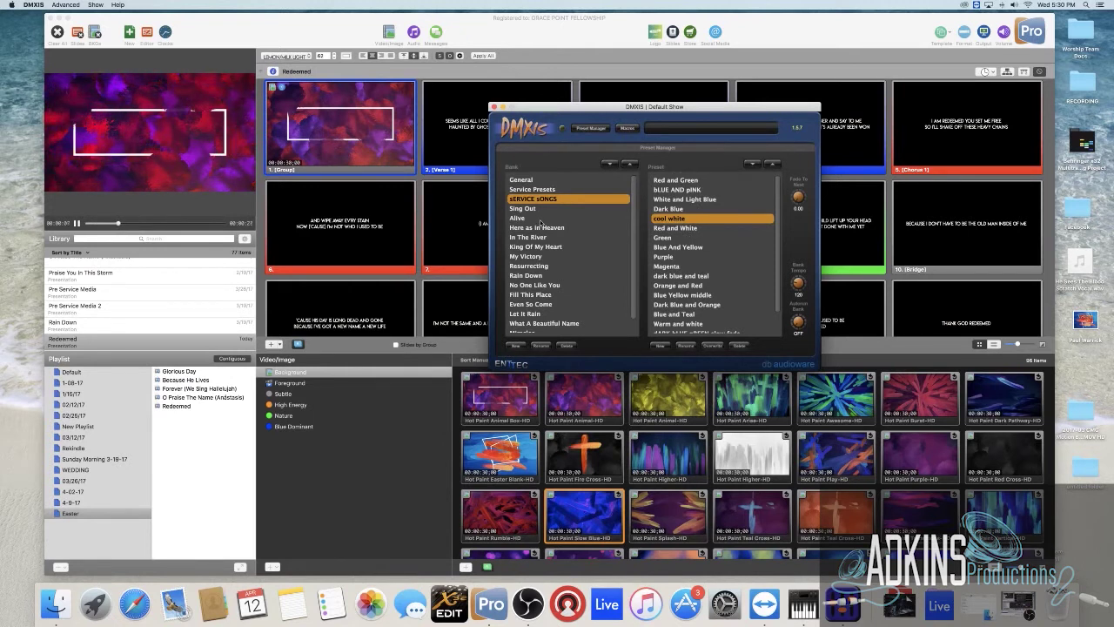
{"action": "left_click", "coordinate": [690, 229]}
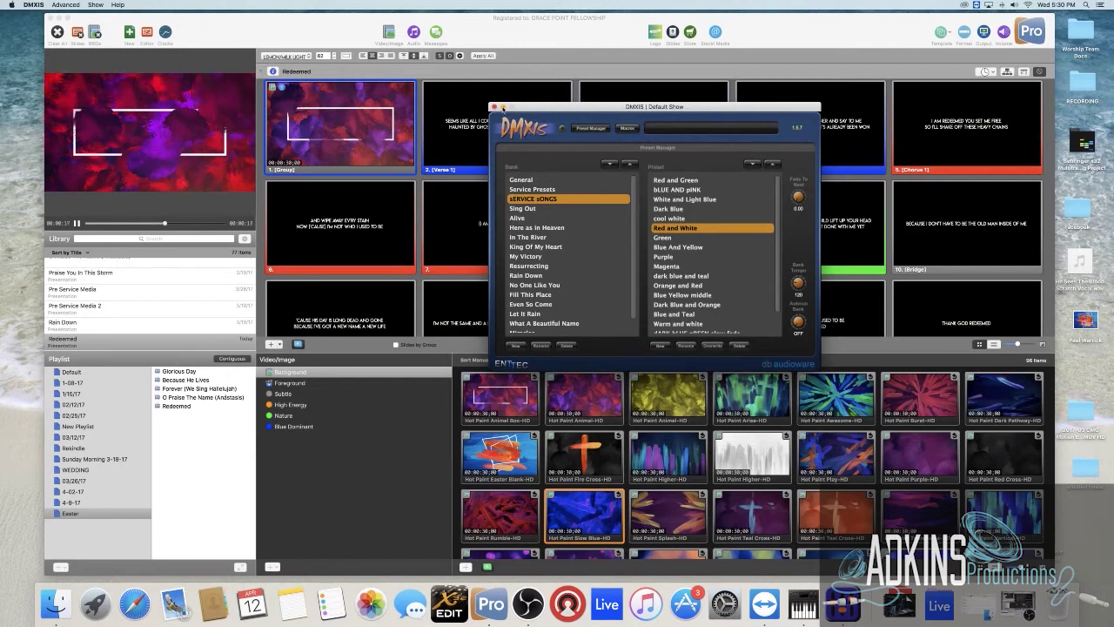
- Minimize DMXIS, launch Audio MIDI Setup via a search for 'AUDIO', and show MIDI Studio
{"action": "left_click", "coordinate": [503, 108]}
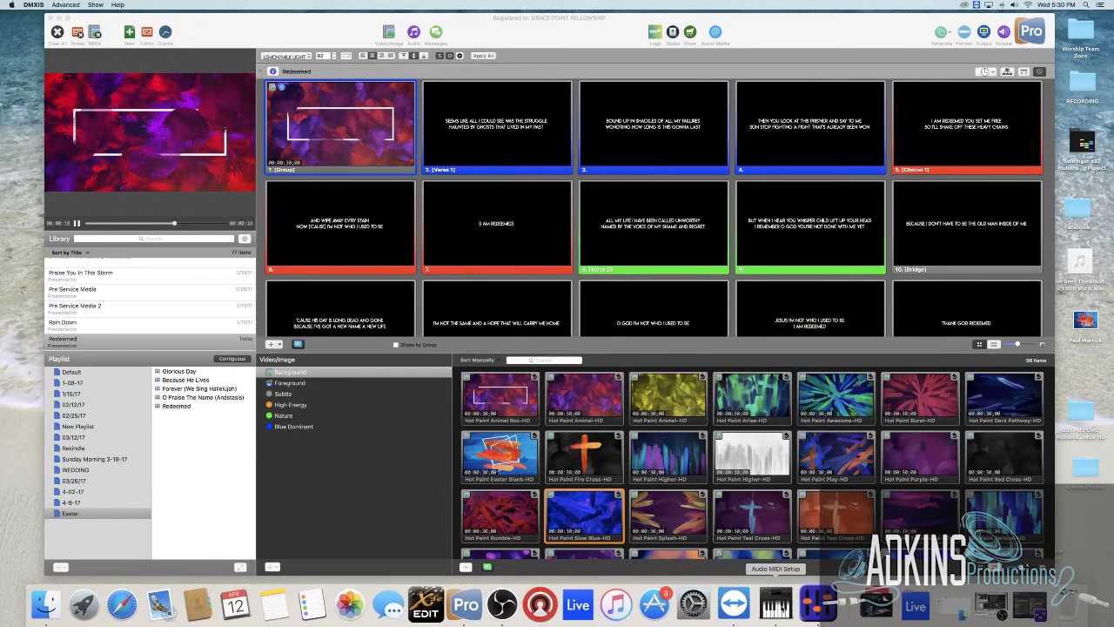
{"action": "left_click", "coordinate": [776, 604]}
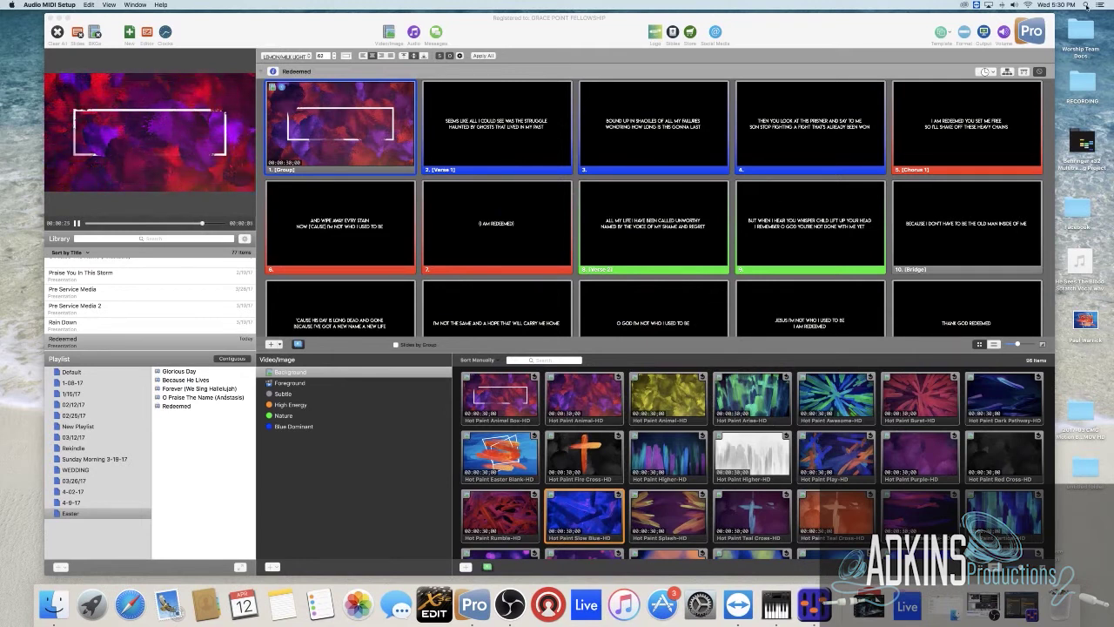
{"action": "key", "text": "super+space"}
{"action": "type", "text": "AUDIO"}
{"action": "key", "text": "Return"}
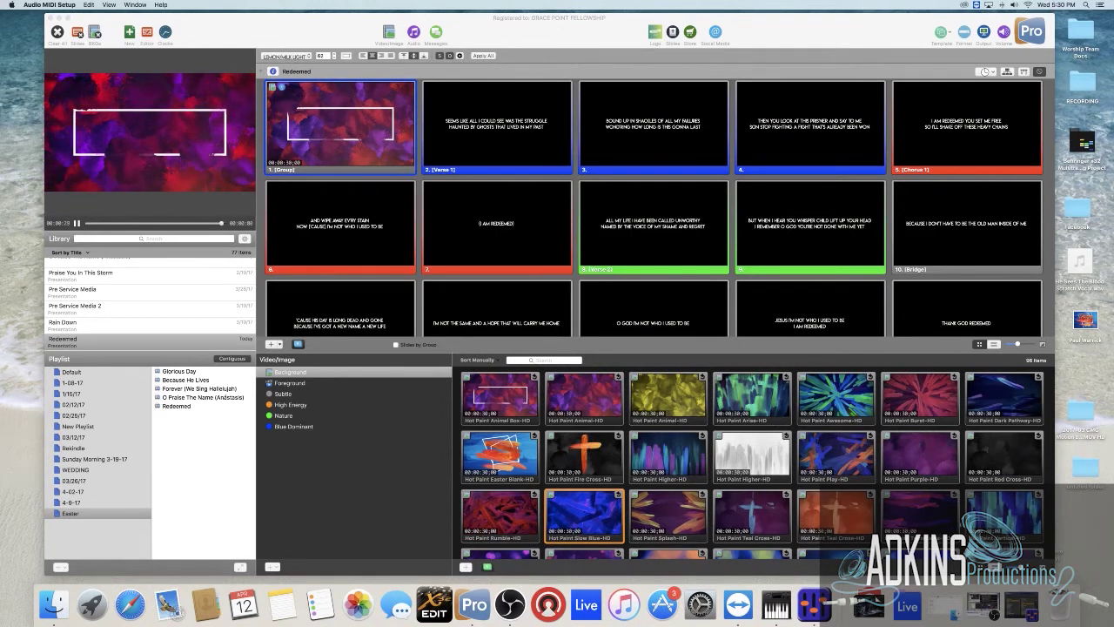
{"action": "left_click", "coordinate": [132, 6]}
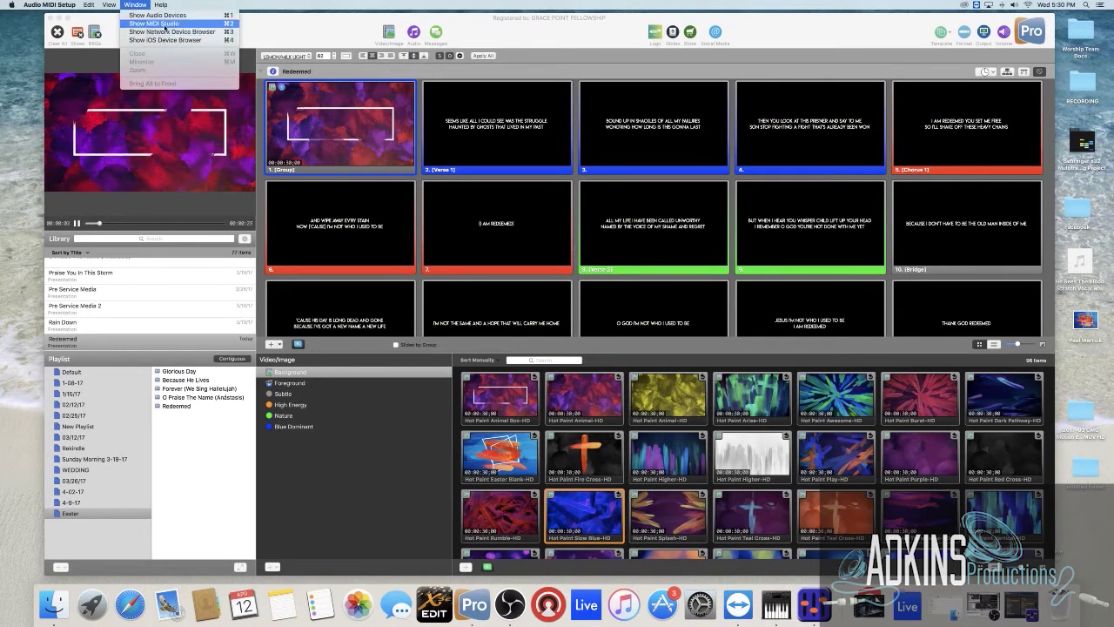
{"action": "left_click", "coordinate": [154, 24]}
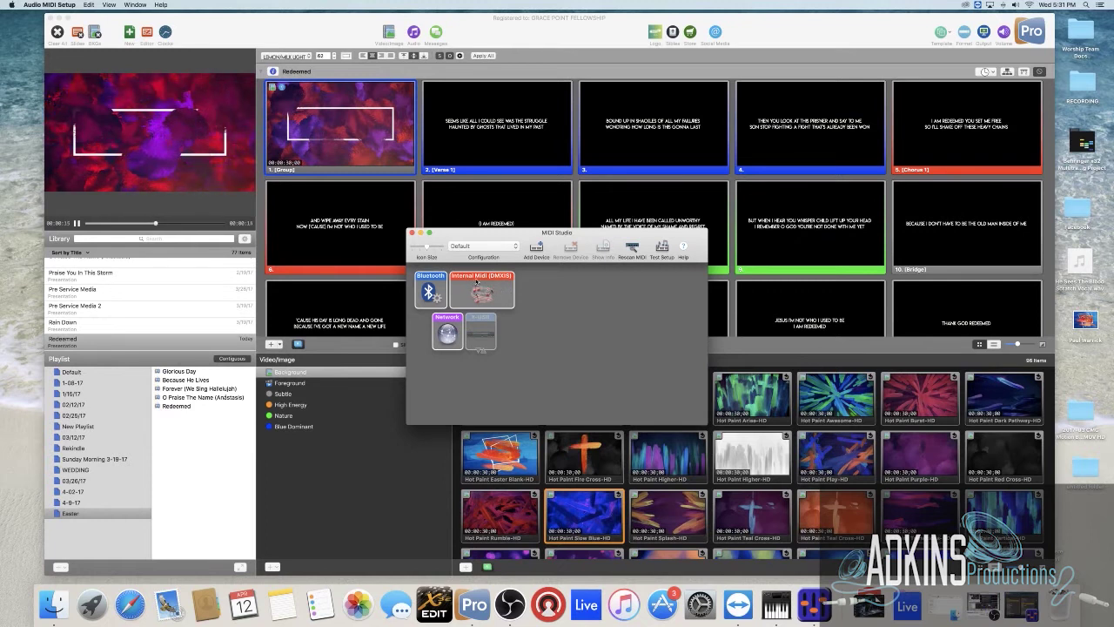
- Check the Internal Midi (DMXIS) device properties, then close them and the MIDI Studio window
{"action": "double_click", "coordinate": [492, 294]}
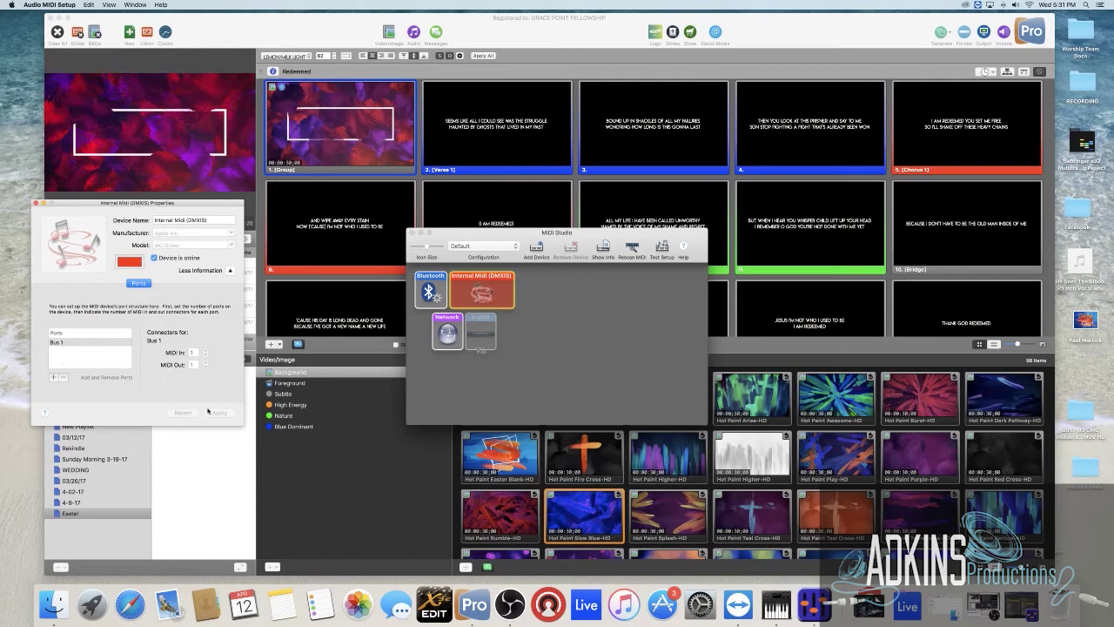
{"action": "left_click", "coordinate": [34, 204]}
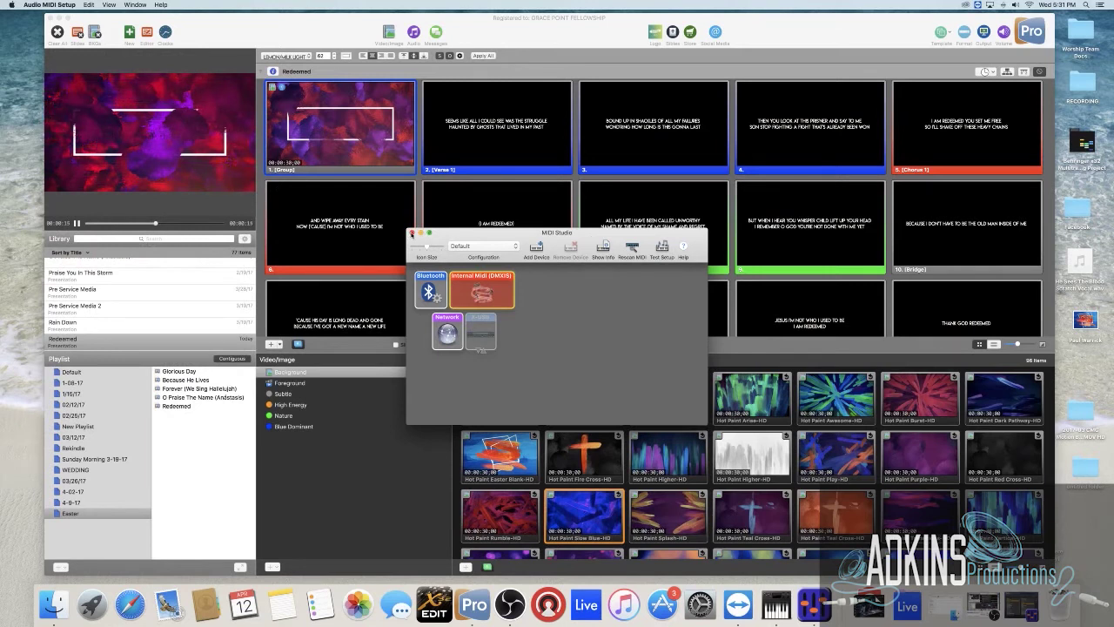
{"action": "left_click", "coordinate": [411, 233]}
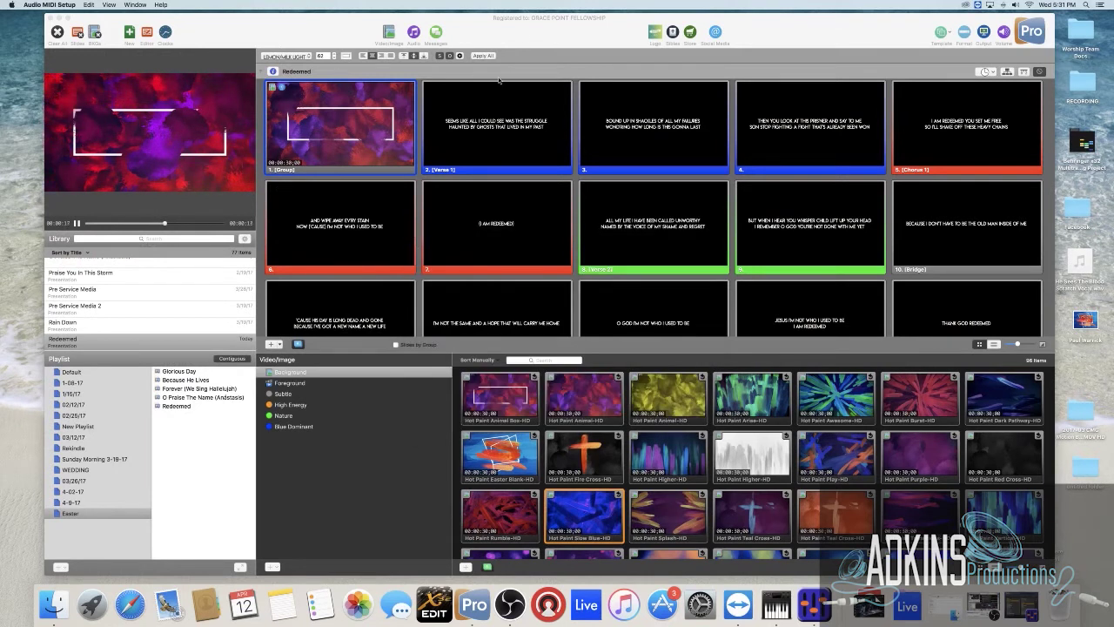
- Open ProPresenter's Preferences on the Modules tab and scroll to the installed MIDI module
{"action": "left_click", "coordinate": [514, 43]}
{"action": "left_click", "coordinate": [47, 5]}
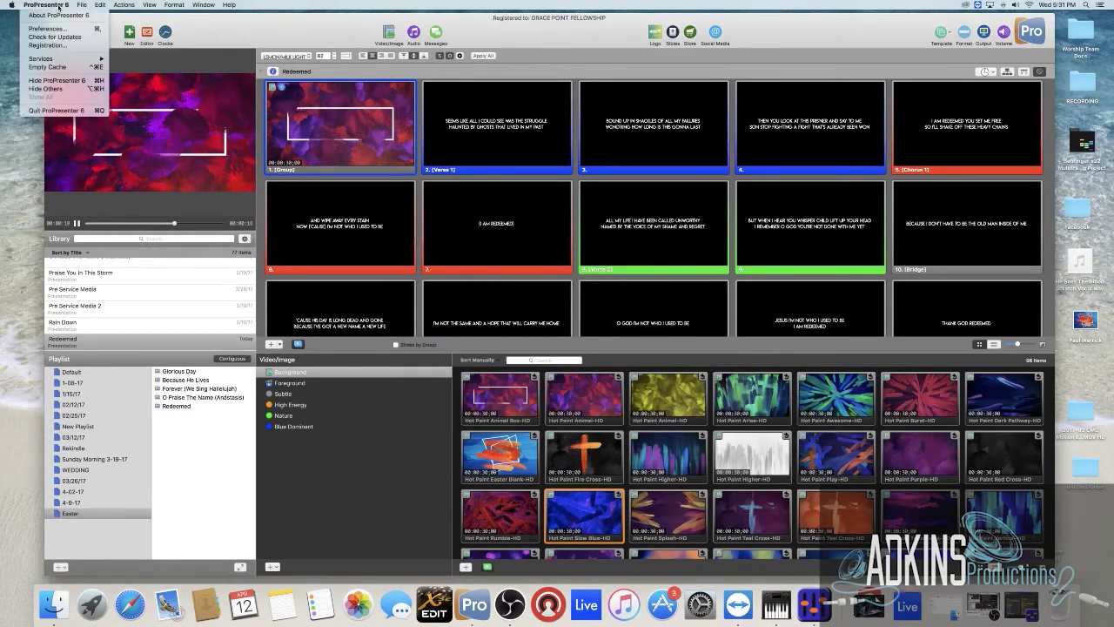
{"action": "left_click", "coordinate": [67, 32]}
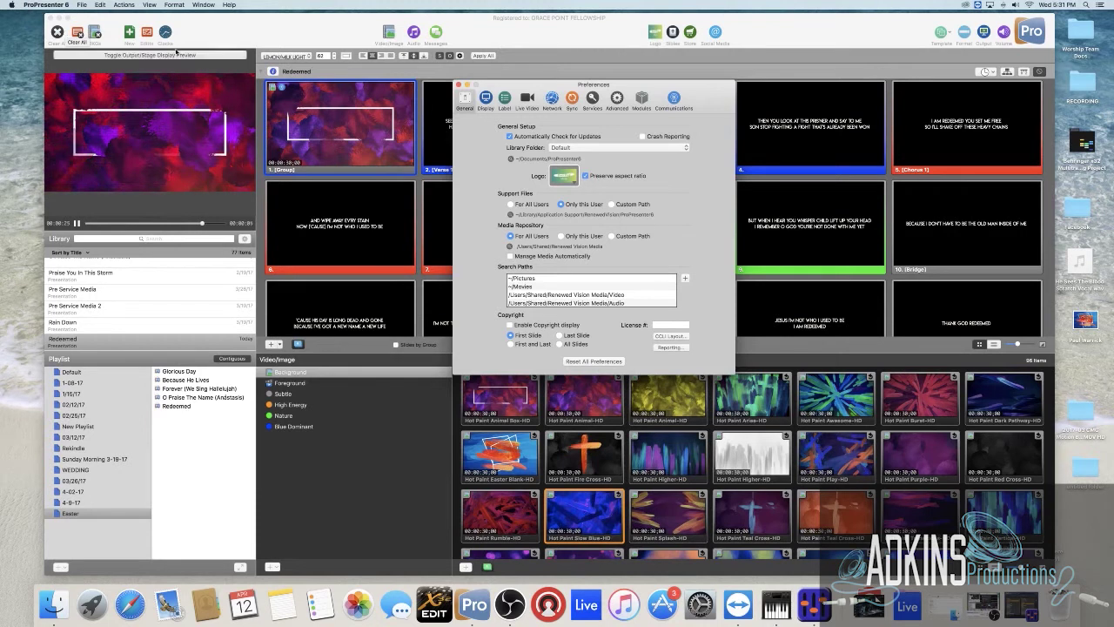
{"action": "left_click", "coordinate": [642, 98]}
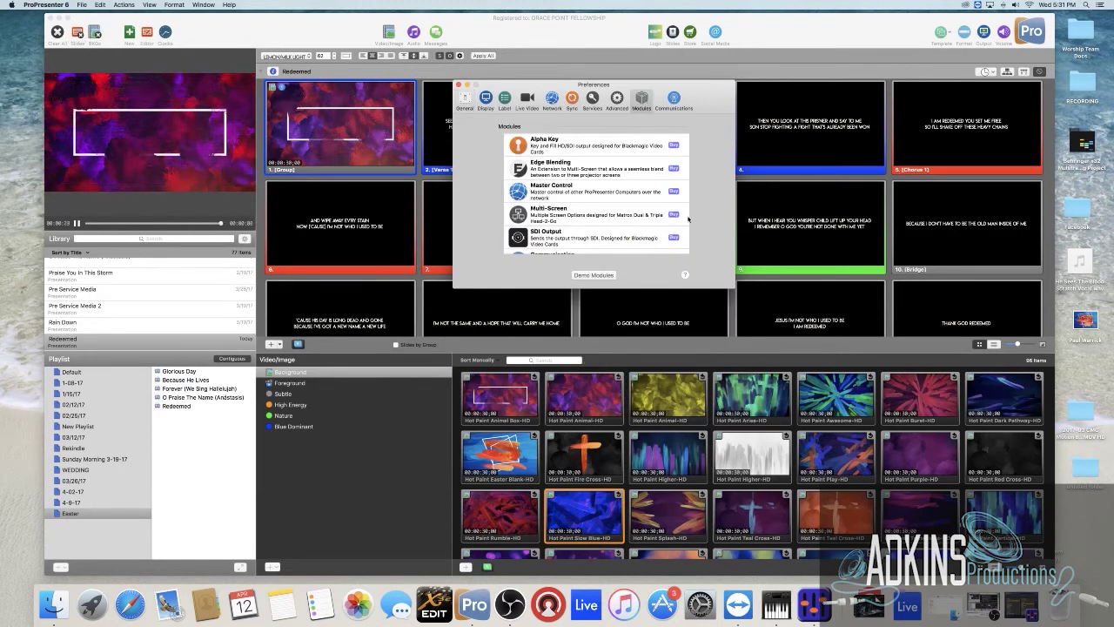
{"action": "scroll", "coordinate": [588, 222], "scroll_direction": "down", "scroll_amount": 5}
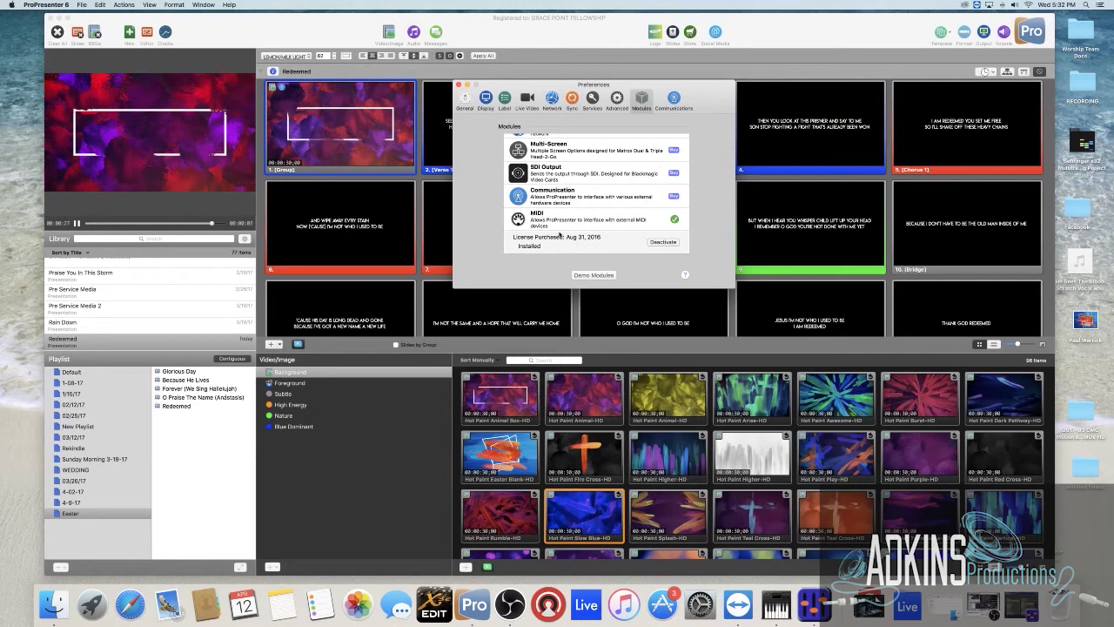
- Show the Communications settings listing the connected DMXIS MIDI device
{"action": "left_click", "coordinate": [674, 98]}
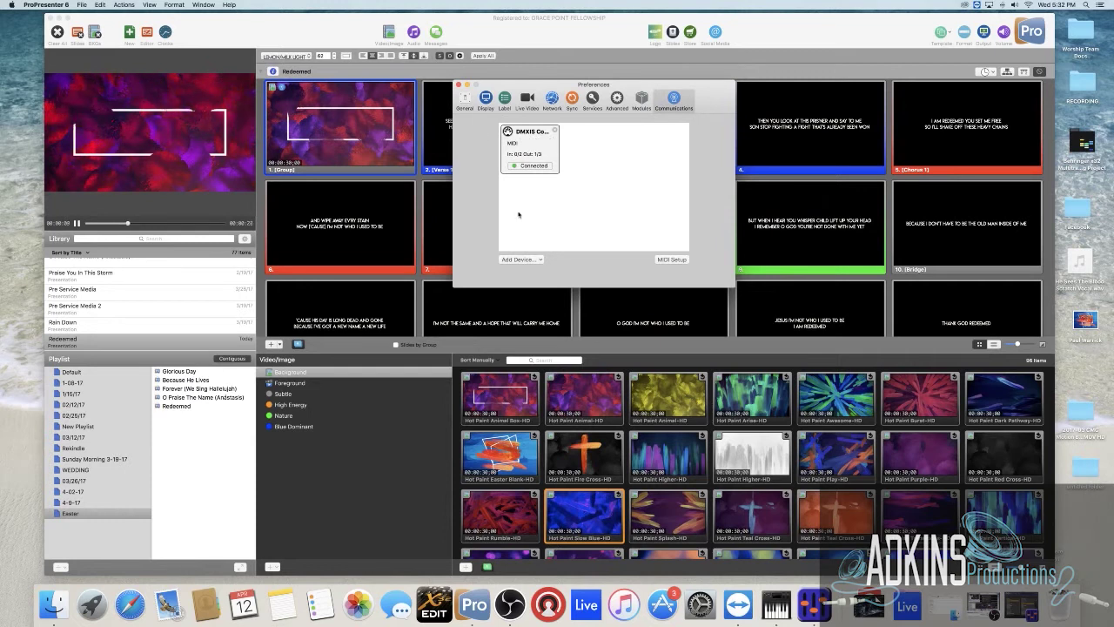
- Add and save a new MIDI device labelled 'DMXIS EXAMPLE'
{"action": "left_click", "coordinate": [540, 259]}
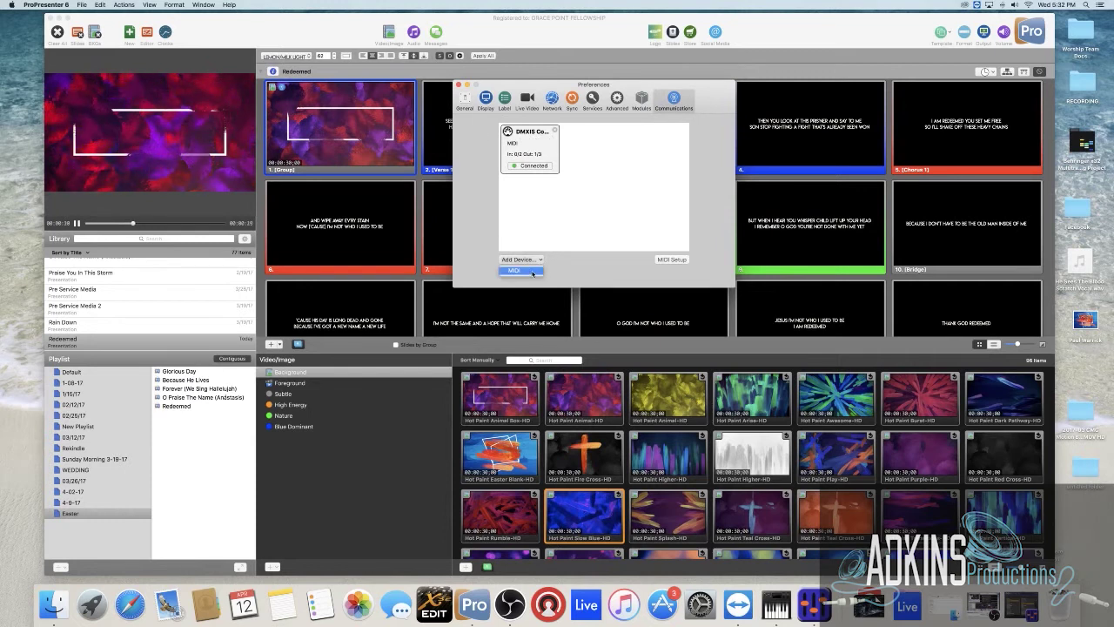
{"action": "left_click", "coordinate": [529, 272]}
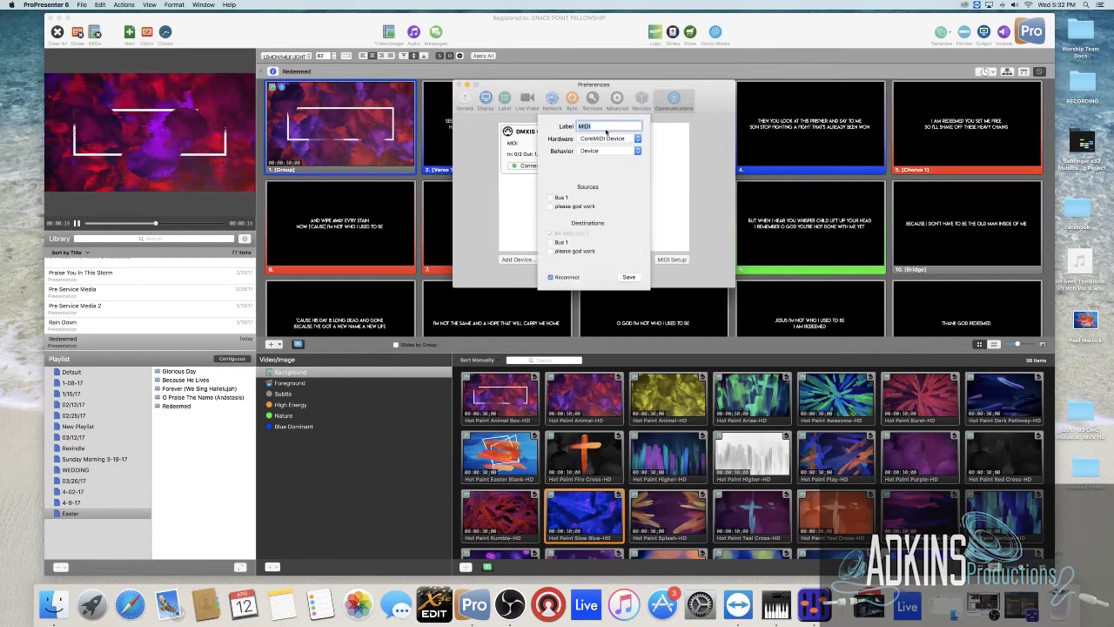
{"action": "type", "text": "DMXIS"}
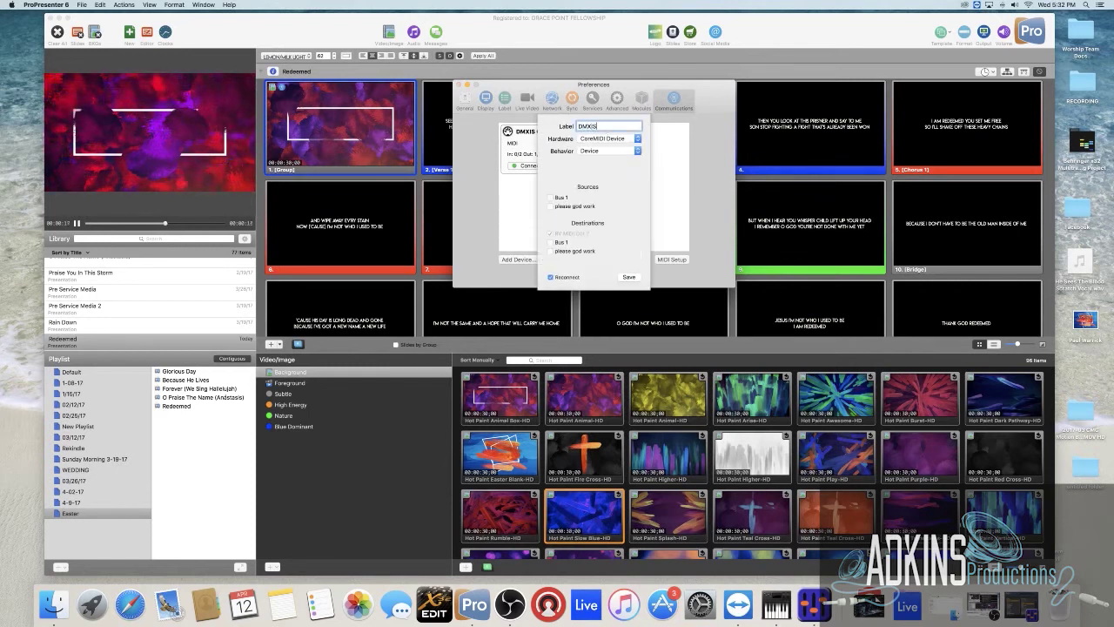
{"action": "type", "text": " EXAMPLE"}
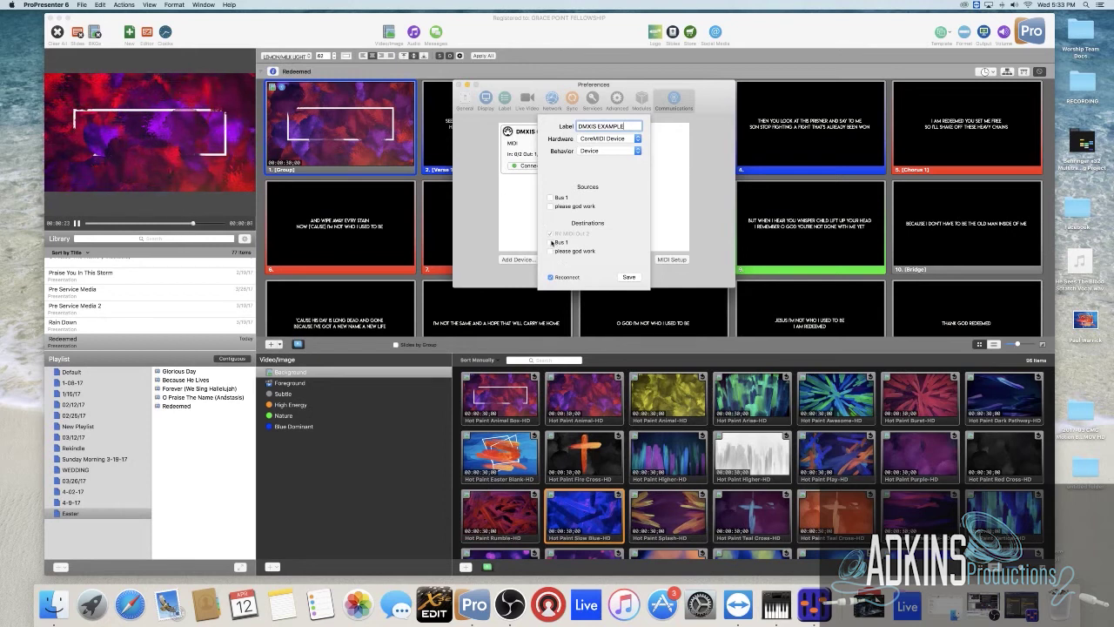
{"action": "left_click", "coordinate": [629, 277]}
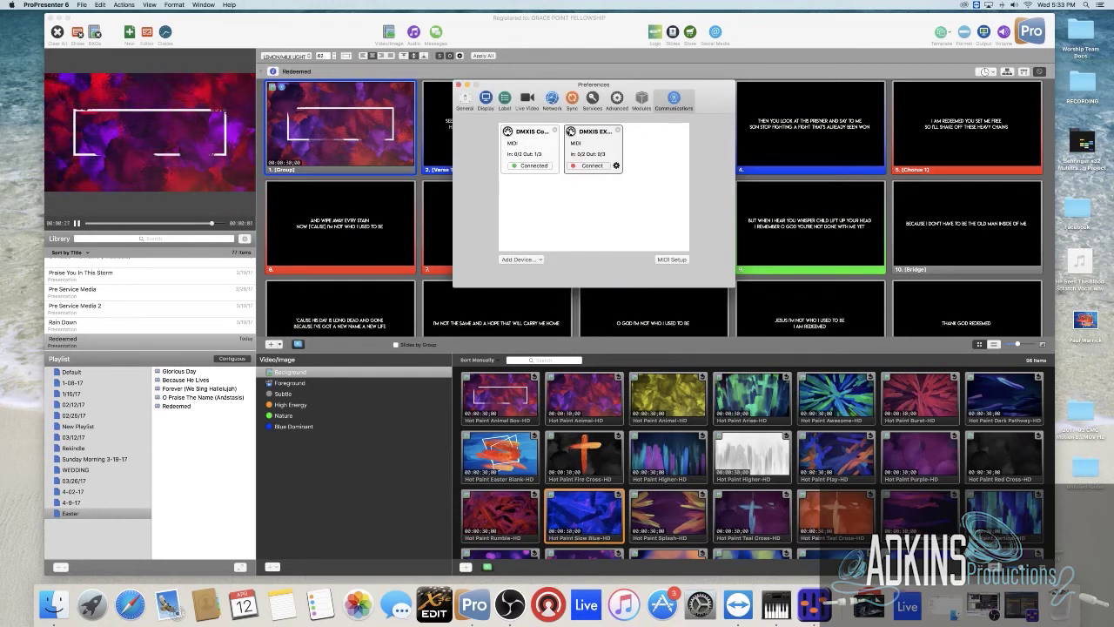
- Delete the DMXIS EXAMPLE device and review the MIDI note assignment setup
{"action": "left_click", "coordinate": [618, 130]}
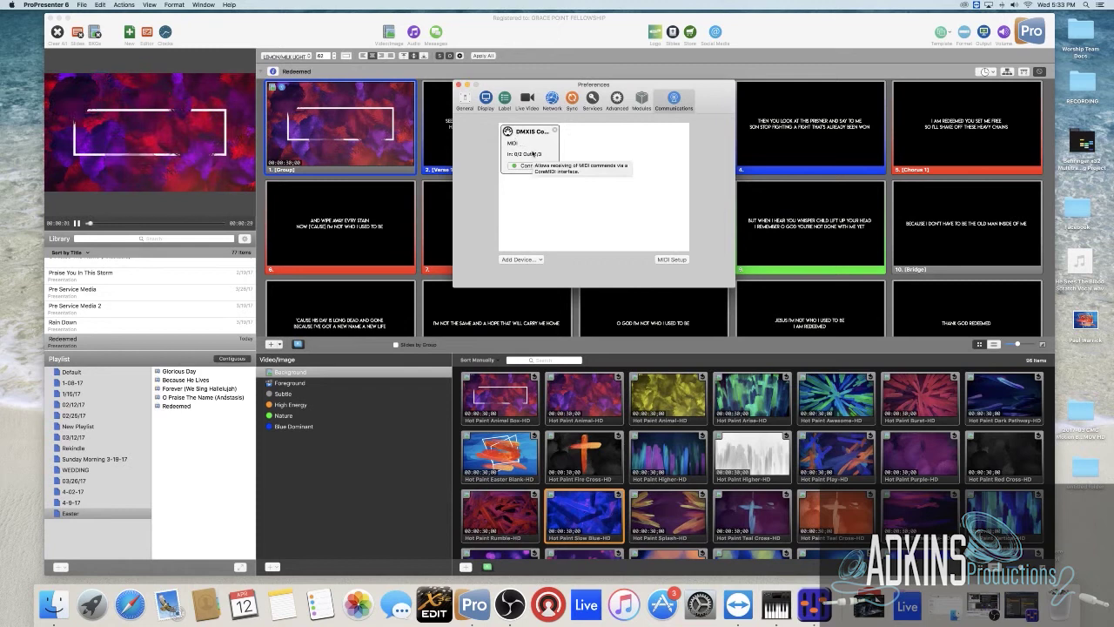
{"action": "left_click", "coordinate": [671, 259]}
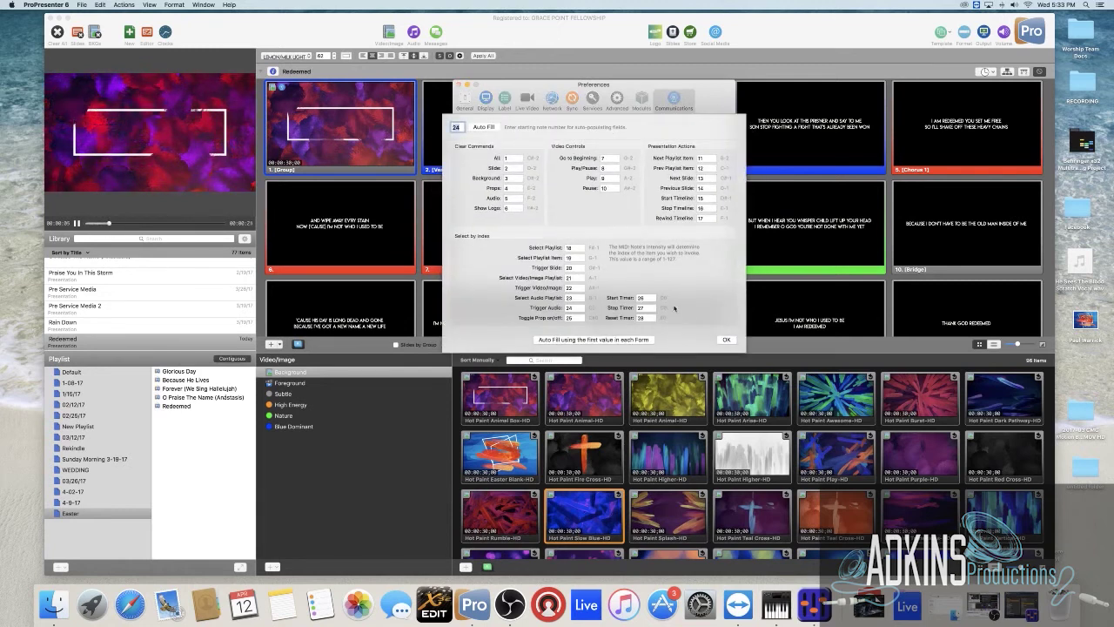
{"action": "left_click", "coordinate": [726, 339]}
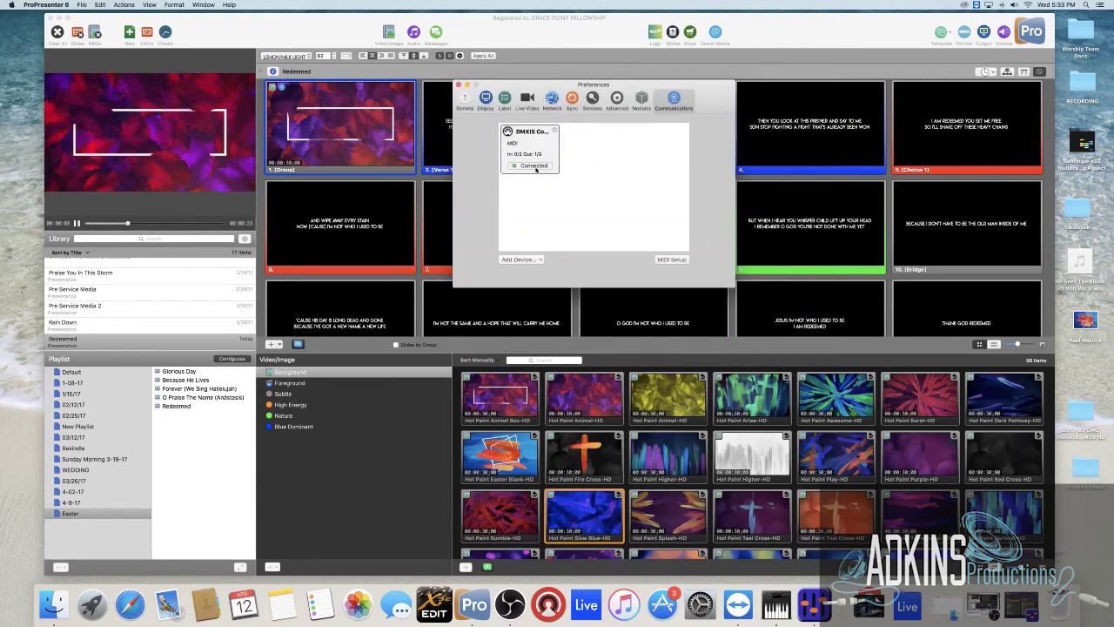
- Disconnect DMXIS Control, confirm it sends to Bus 1, save, and reconnect it
{"action": "left_click", "coordinate": [534, 165]}
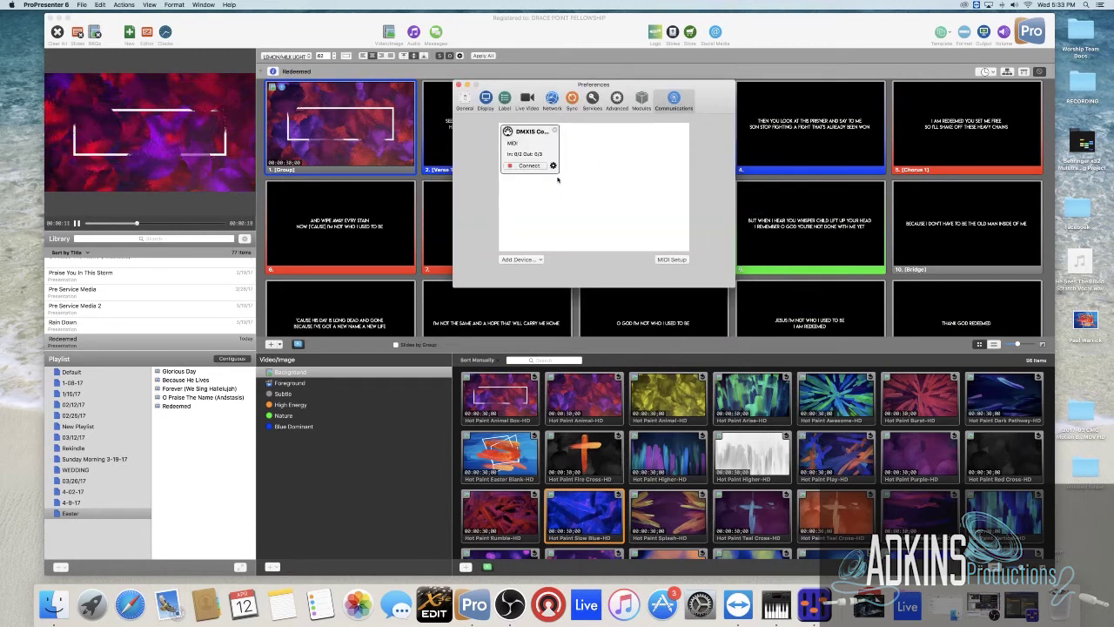
{"action": "left_click", "coordinate": [553, 166]}
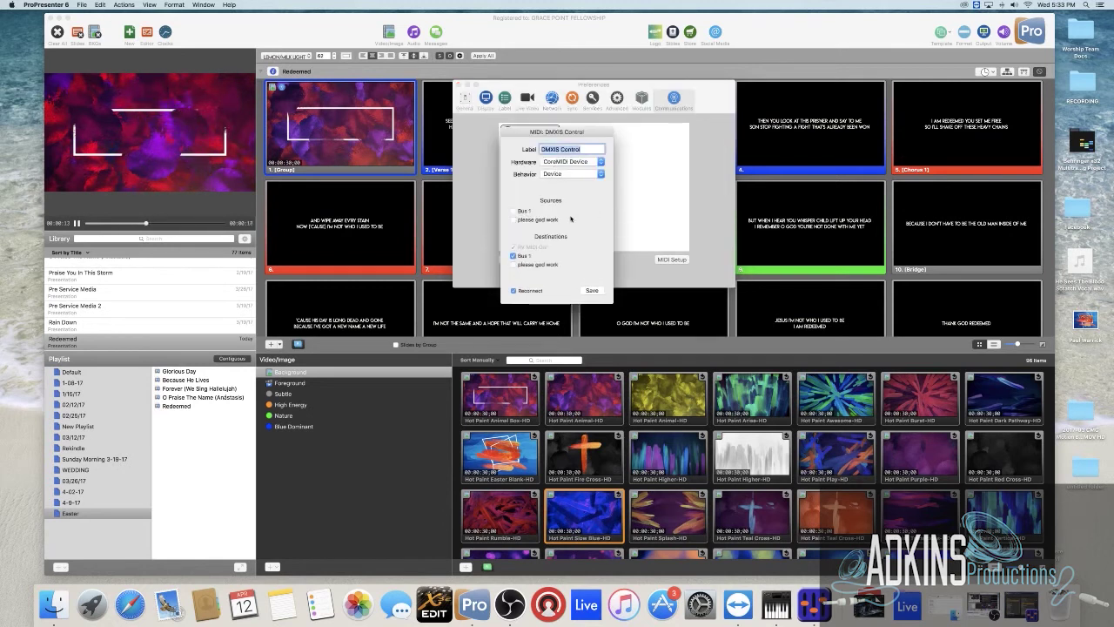
{"action": "left_click_drag", "start_coordinate": [514, 132], "coordinate": [639, 124]}
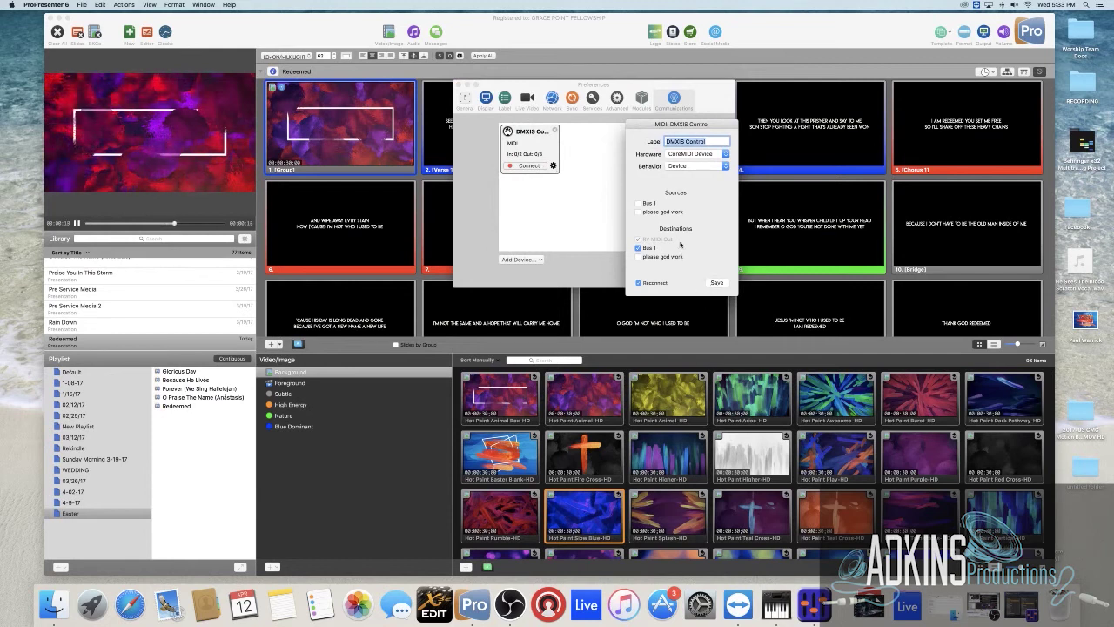
{"action": "left_click", "coordinate": [716, 283]}
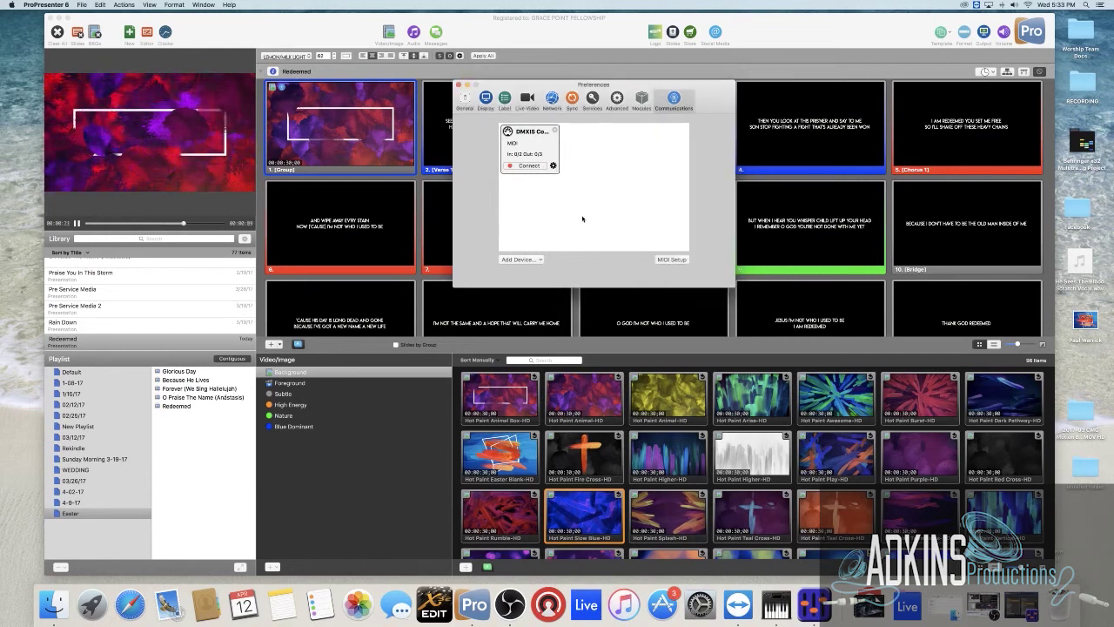
{"action": "left_click", "coordinate": [527, 166]}
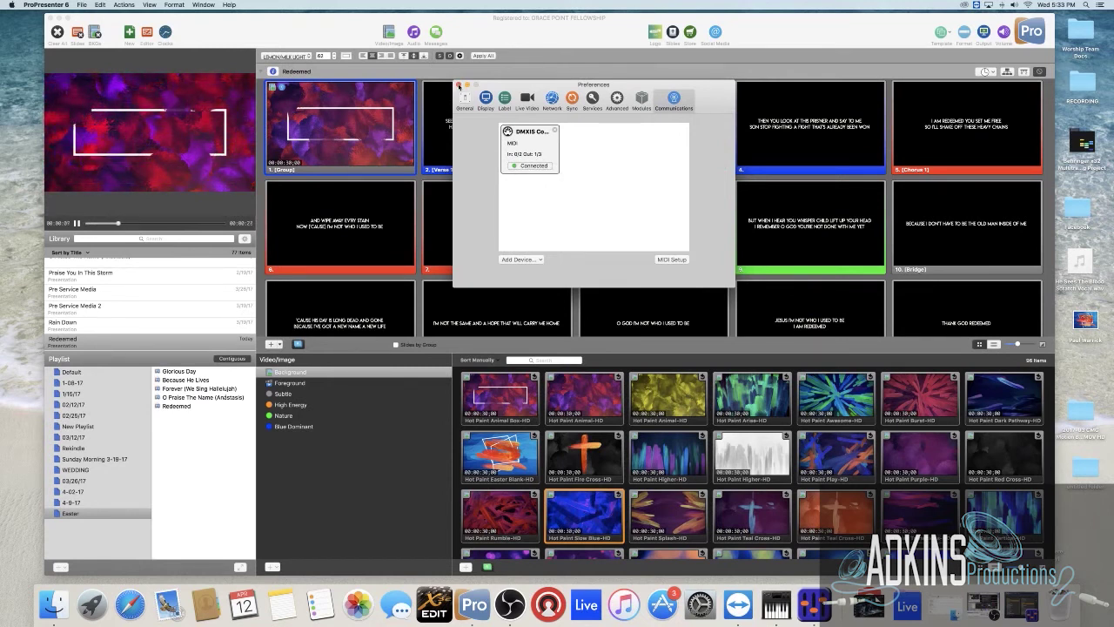
- Close Preferences and give Redeemed's first slide a DMXIS Control MIDI Note On communication cue
{"action": "left_click", "coordinate": [458, 85]}
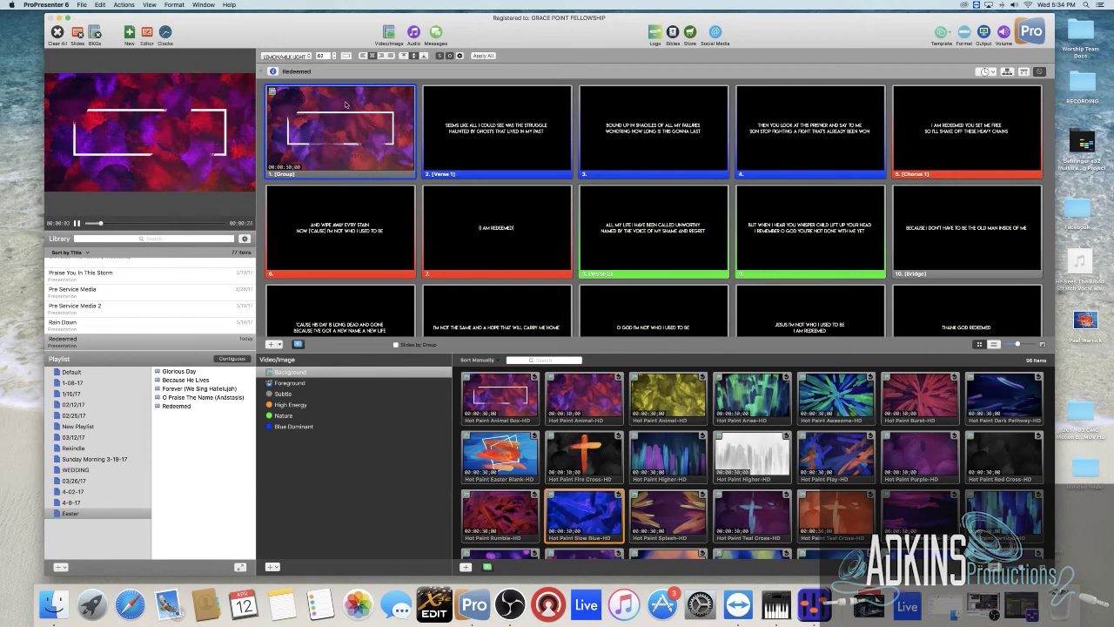
{"action": "right_click", "coordinate": [347, 104]}
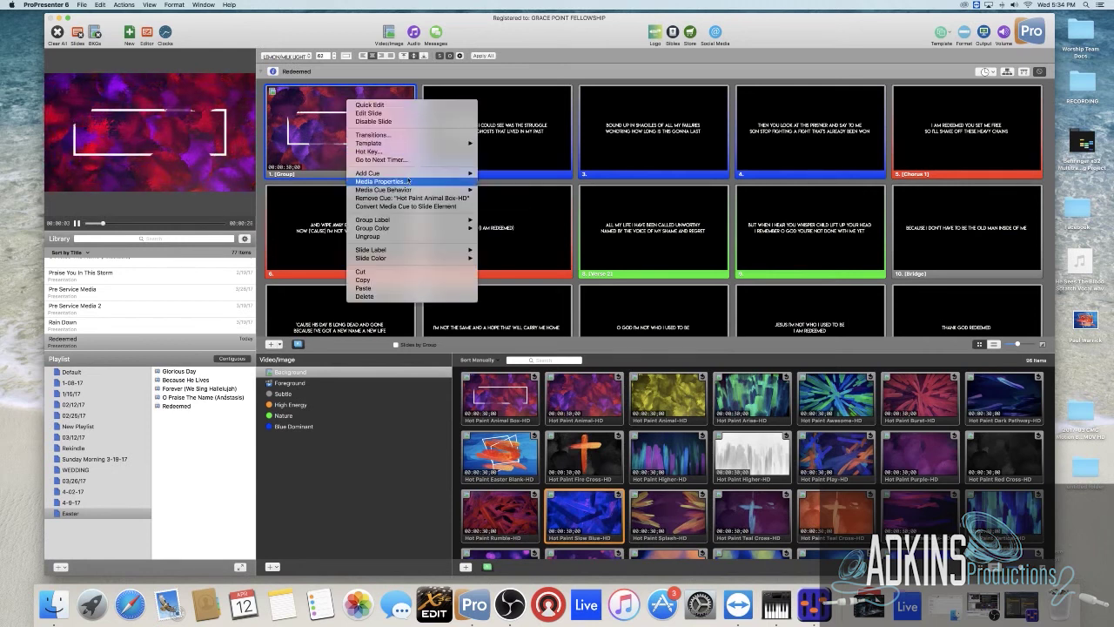
{"action": "mouse_move", "coordinate": [403, 177]}
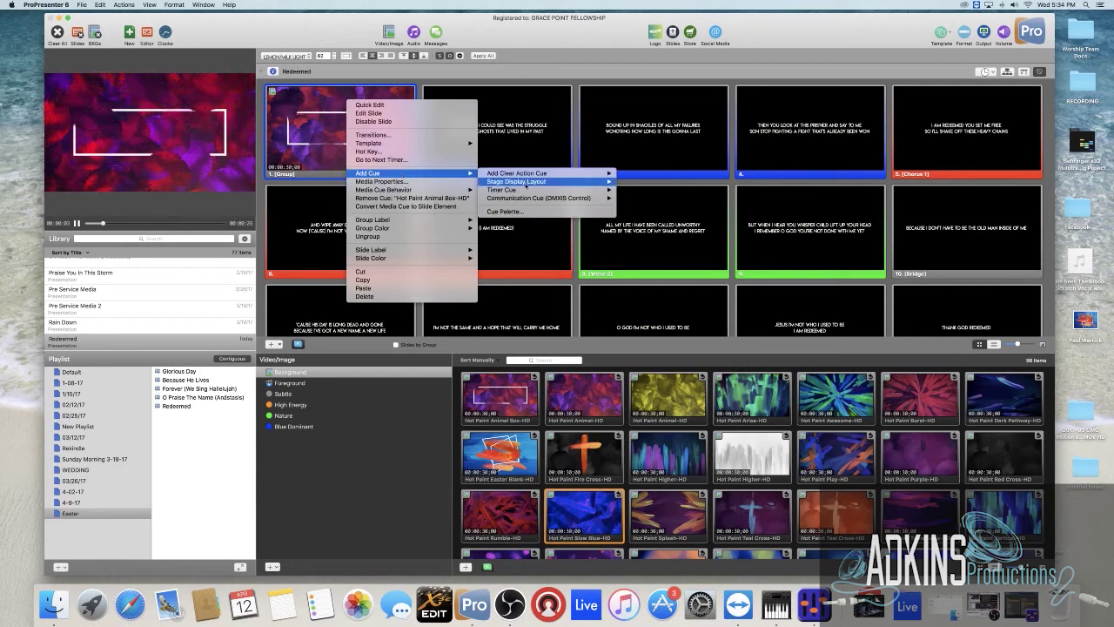
{"action": "mouse_move", "coordinate": [541, 200]}
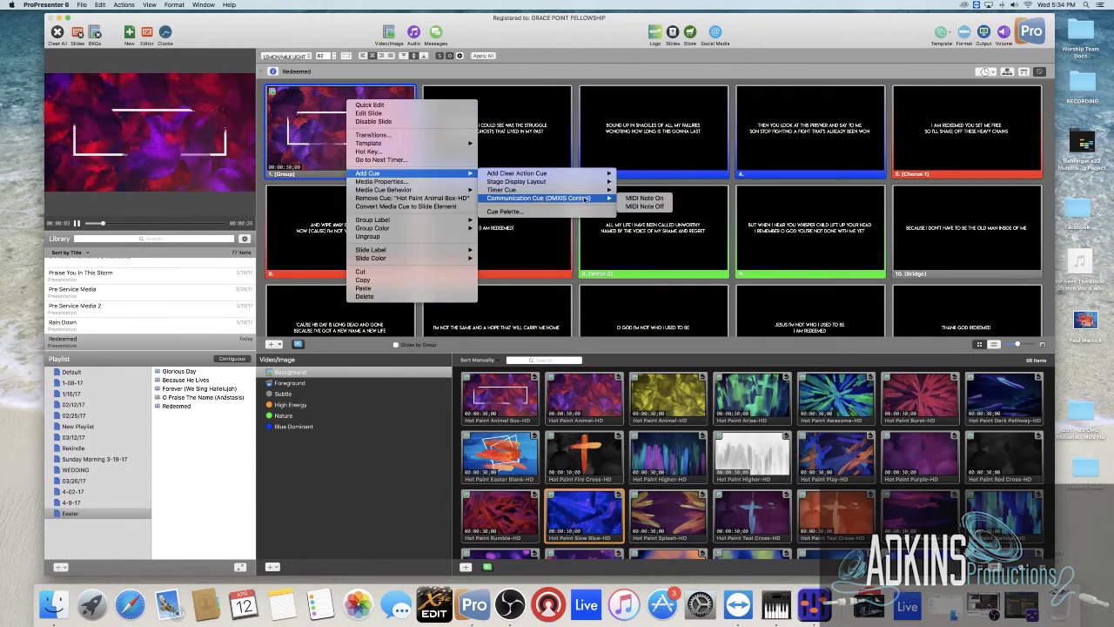
{"action": "left_click", "coordinate": [644, 200]}
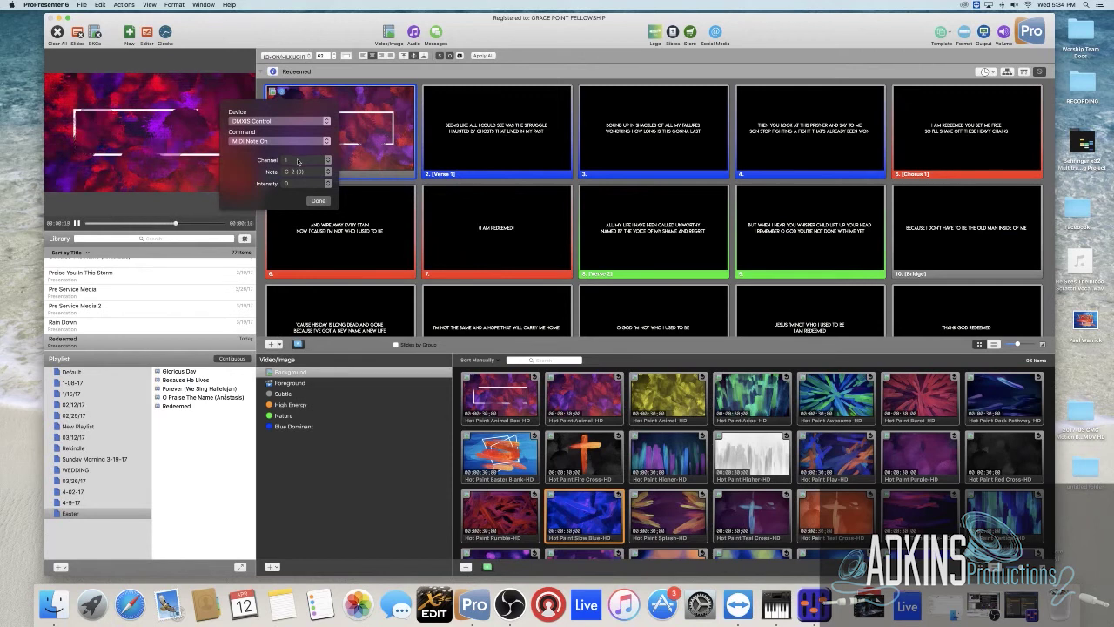
- Switch the cue's MIDI channel from 1 to 15 and check DMXIS's banks and presets
{"action": "left_click", "coordinate": [298, 161]}
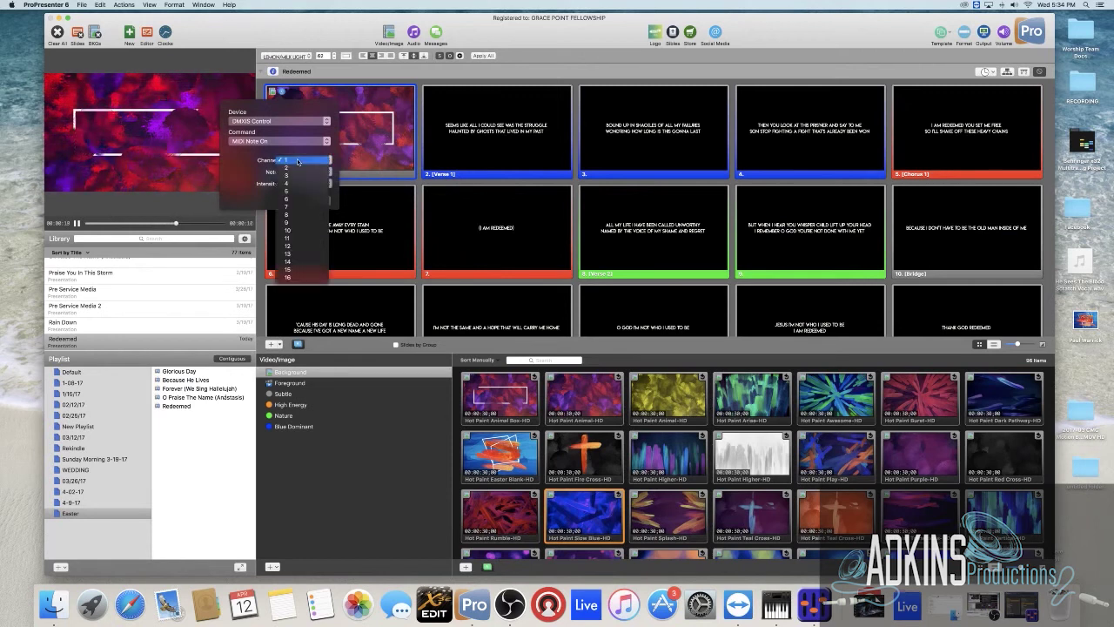
{"action": "left_click", "coordinate": [297, 272]}
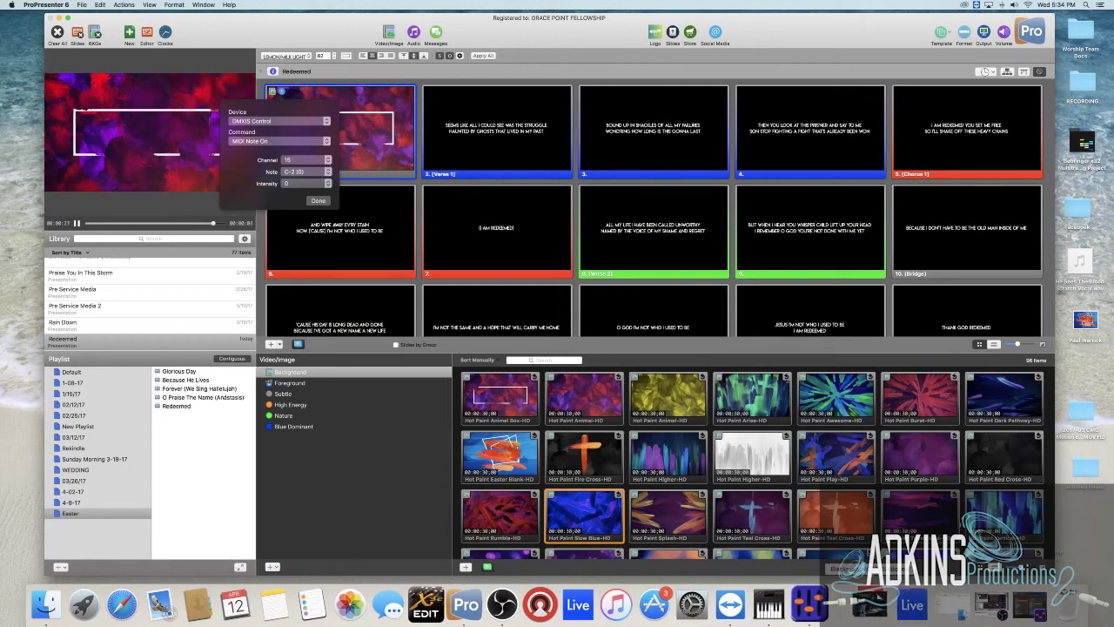
{"action": "left_click", "coordinate": [992, 605]}
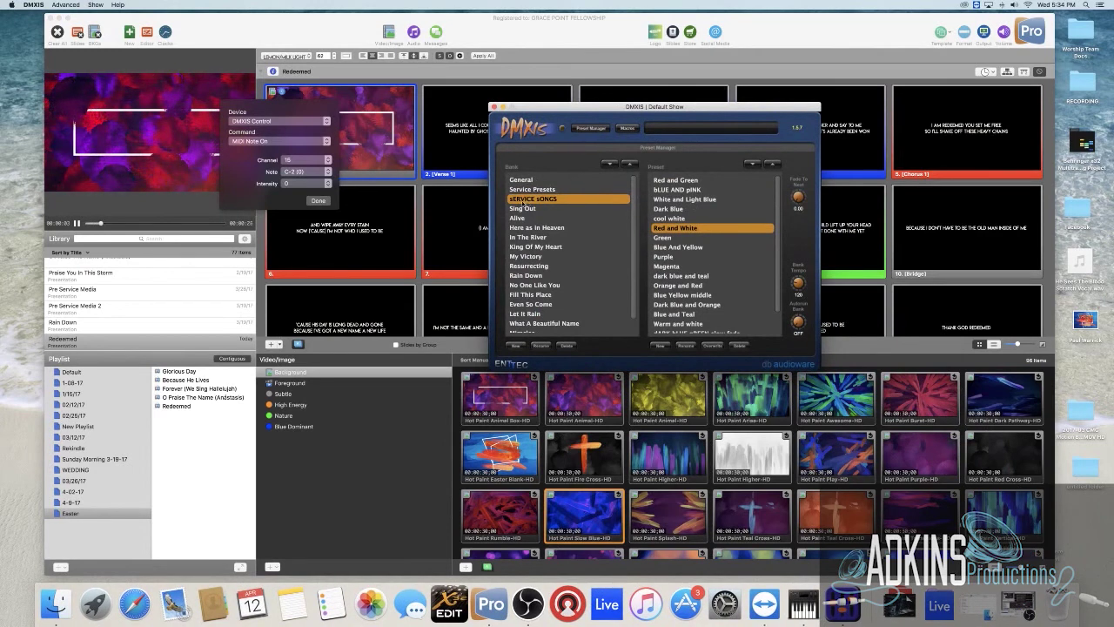
{"action": "left_click", "coordinate": [310, 173]}
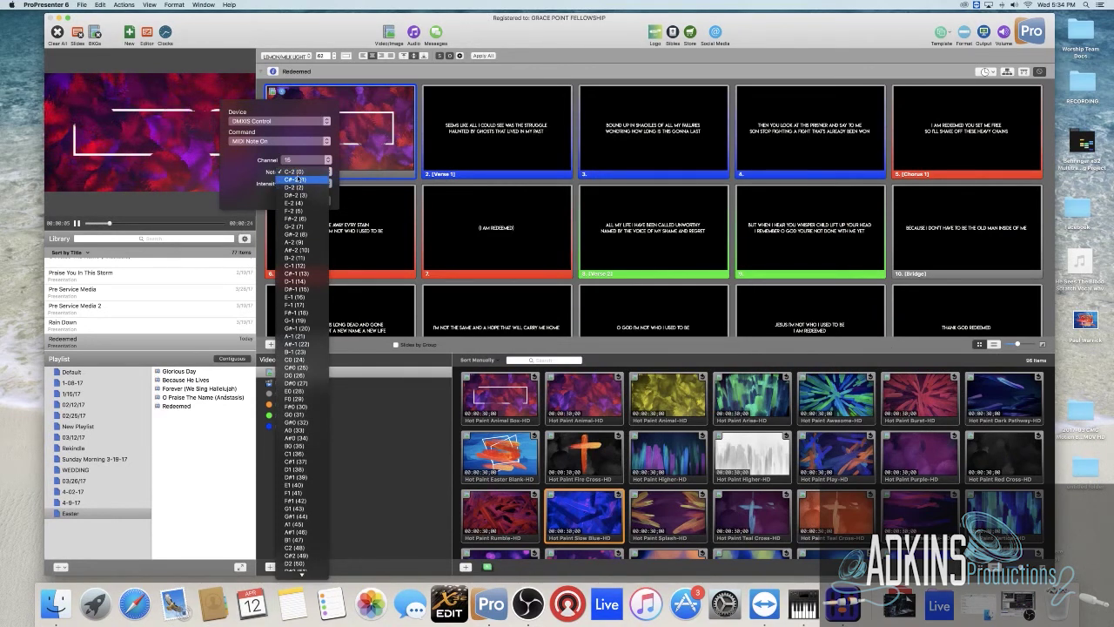
- Give the cue note D-2 (2) and intensity 1, then confirm with Done
{"action": "left_click", "coordinate": [301, 188]}
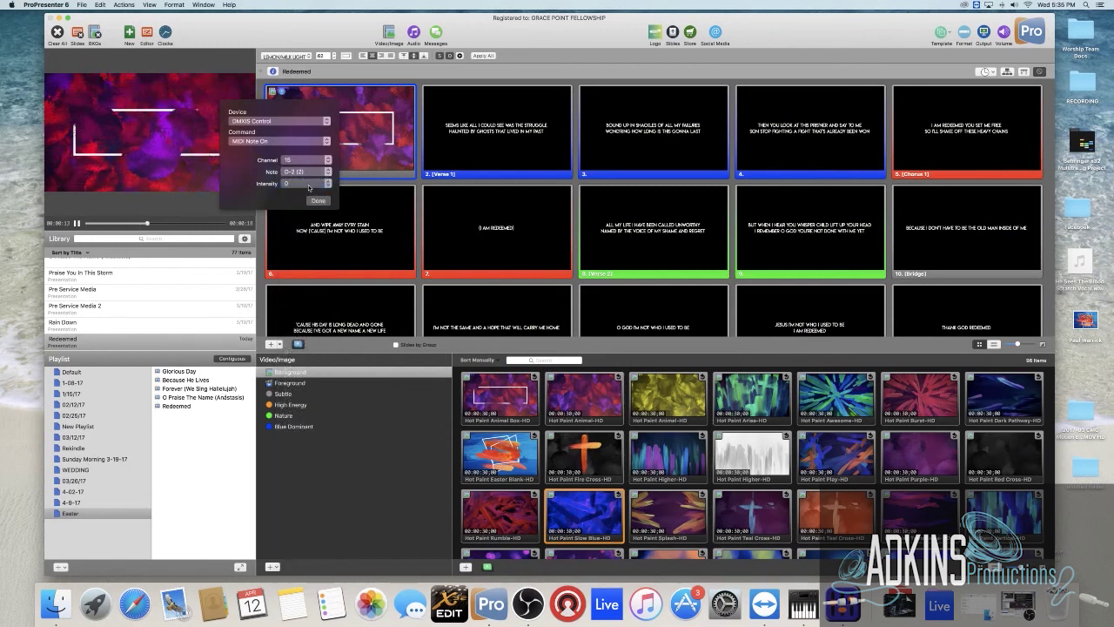
{"action": "left_click", "coordinate": [309, 187]}
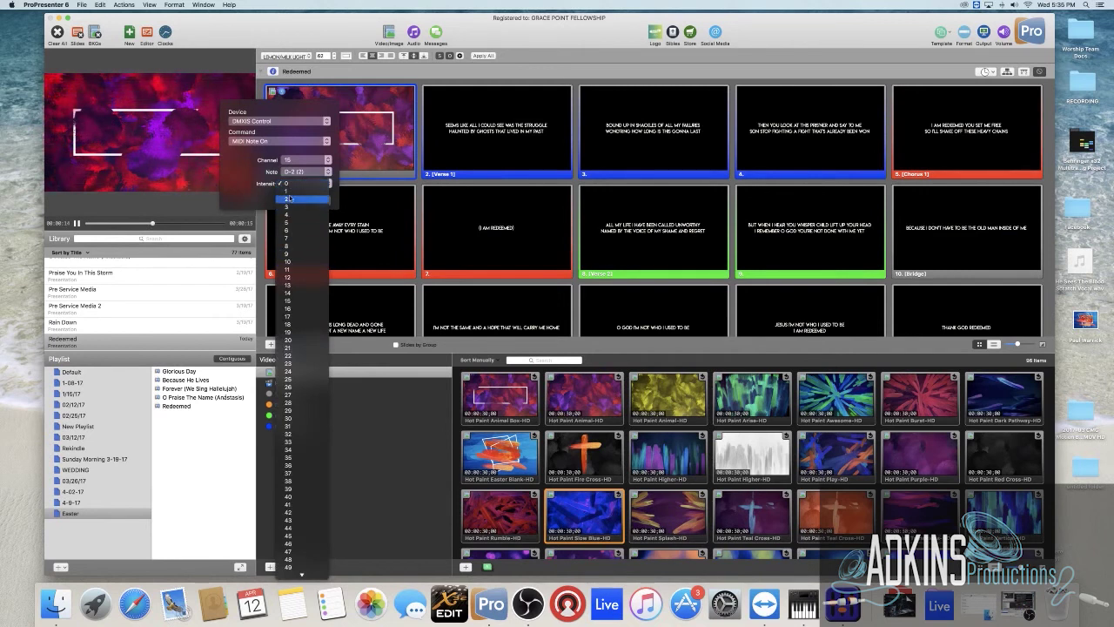
{"action": "left_click", "coordinate": [287, 191]}
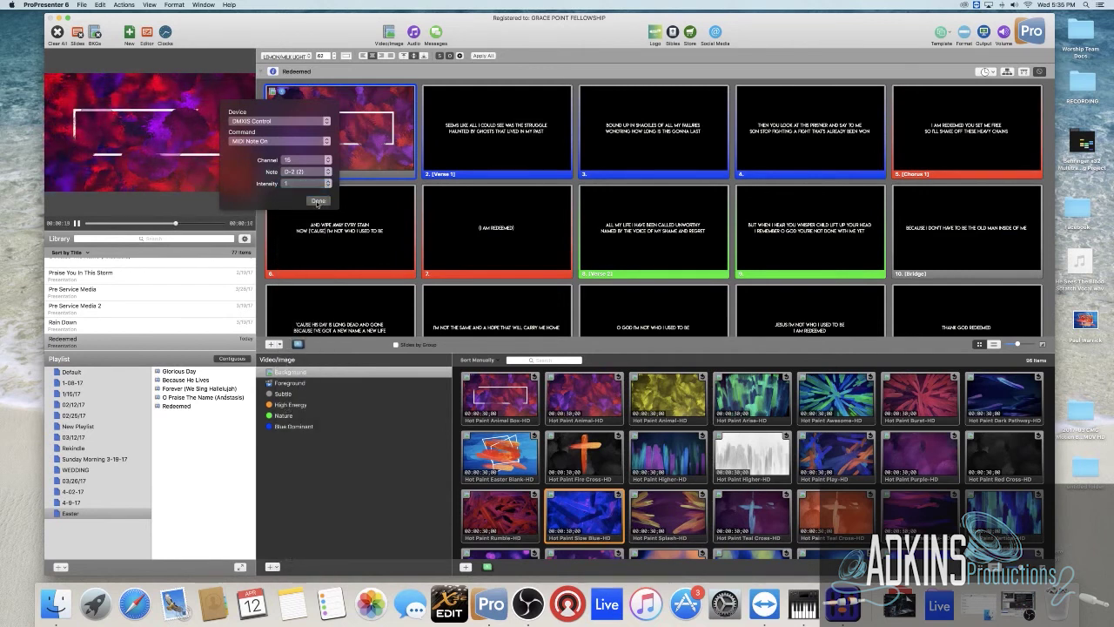
{"action": "left_click", "coordinate": [318, 201]}
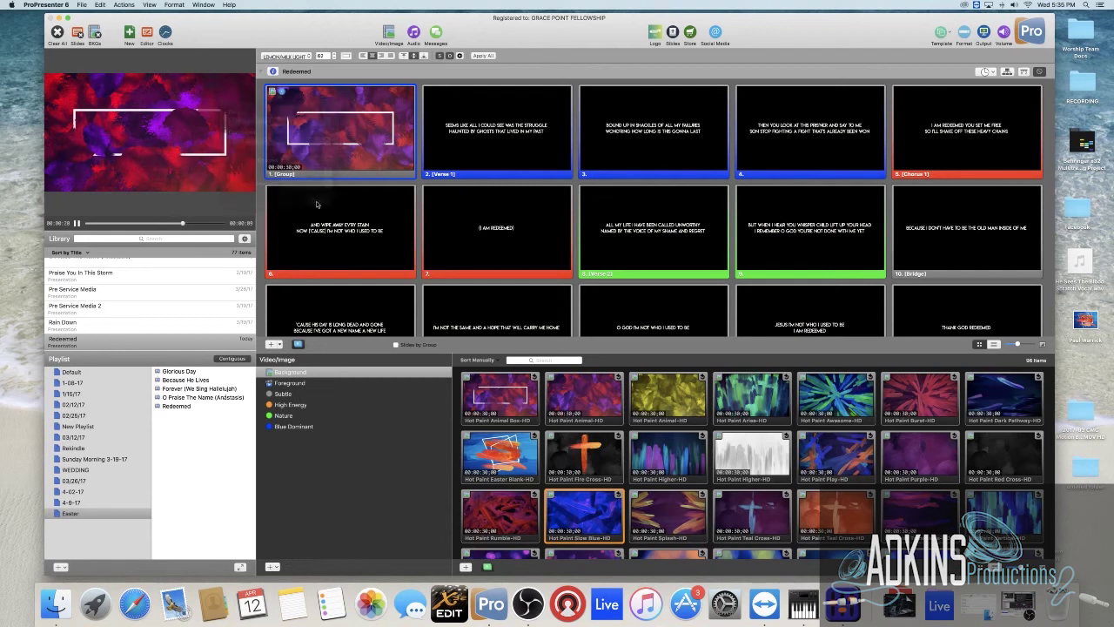
- Add another DMXIS Control MIDI Note On cue to slide 1 on channel 16
{"action": "right_click", "coordinate": [338, 105]}
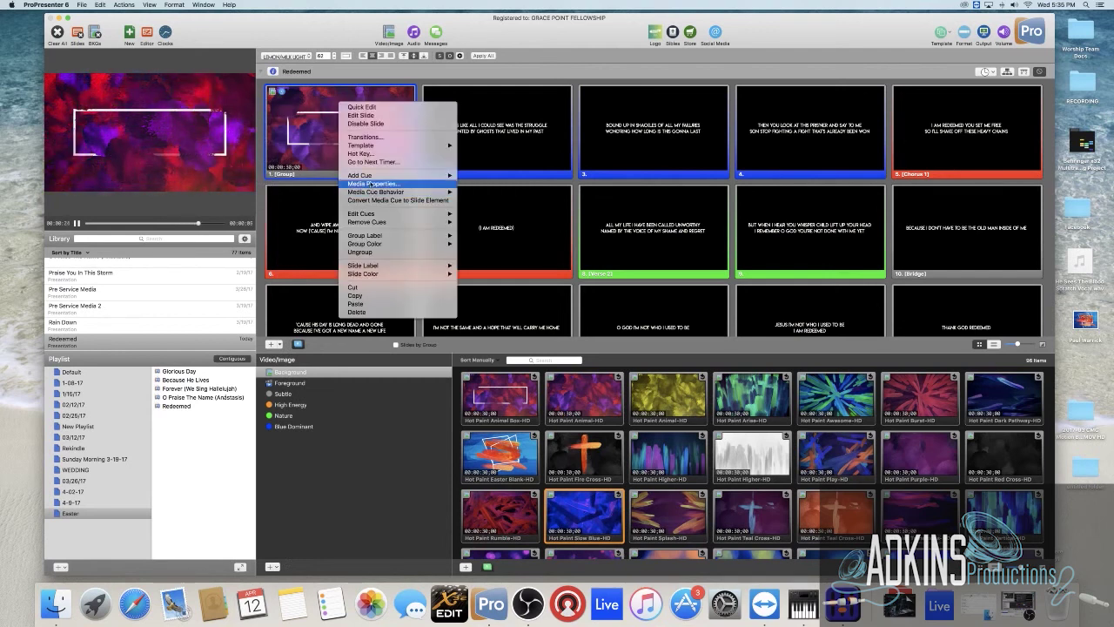
{"action": "mouse_move", "coordinate": [369, 177]}
{"action": "mouse_move", "coordinate": [522, 202]}
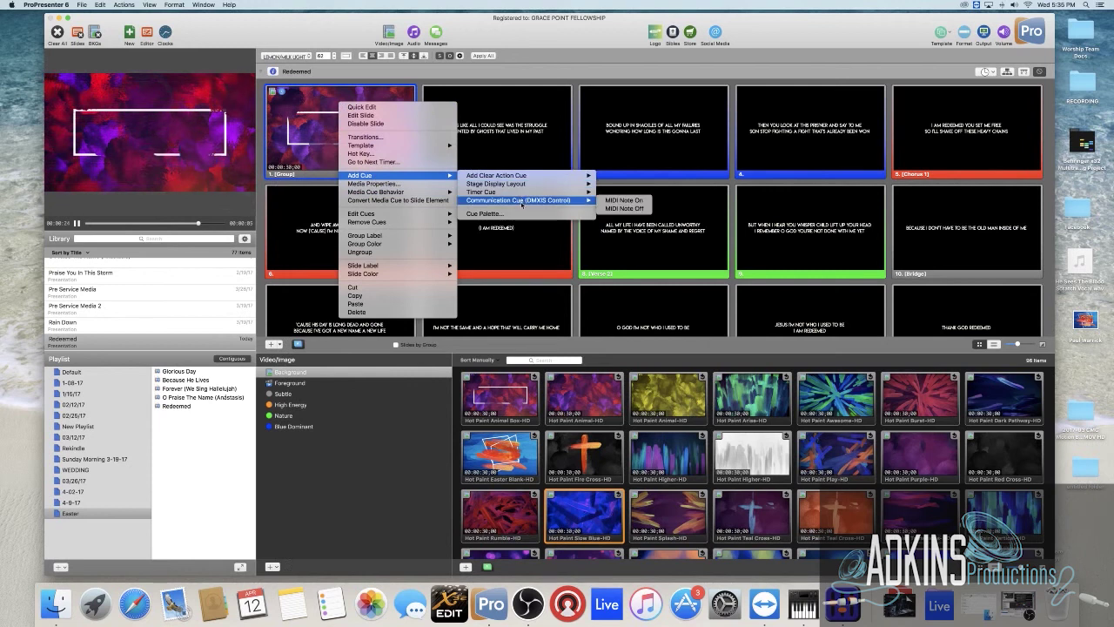
{"action": "left_click", "coordinate": [634, 201]}
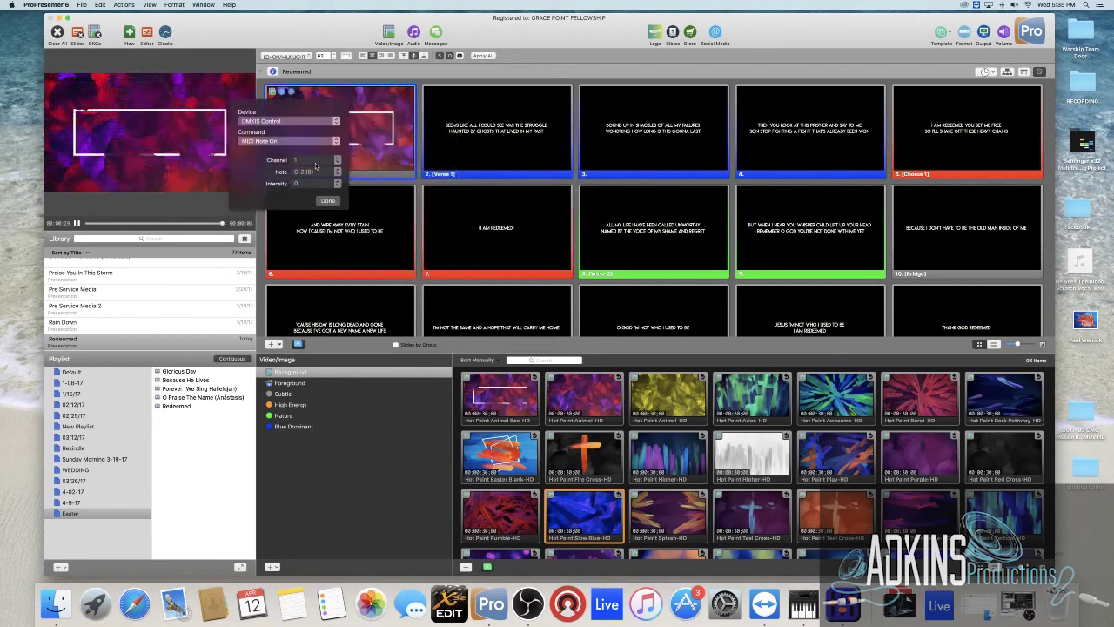
{"action": "left_click", "coordinate": [316, 164]}
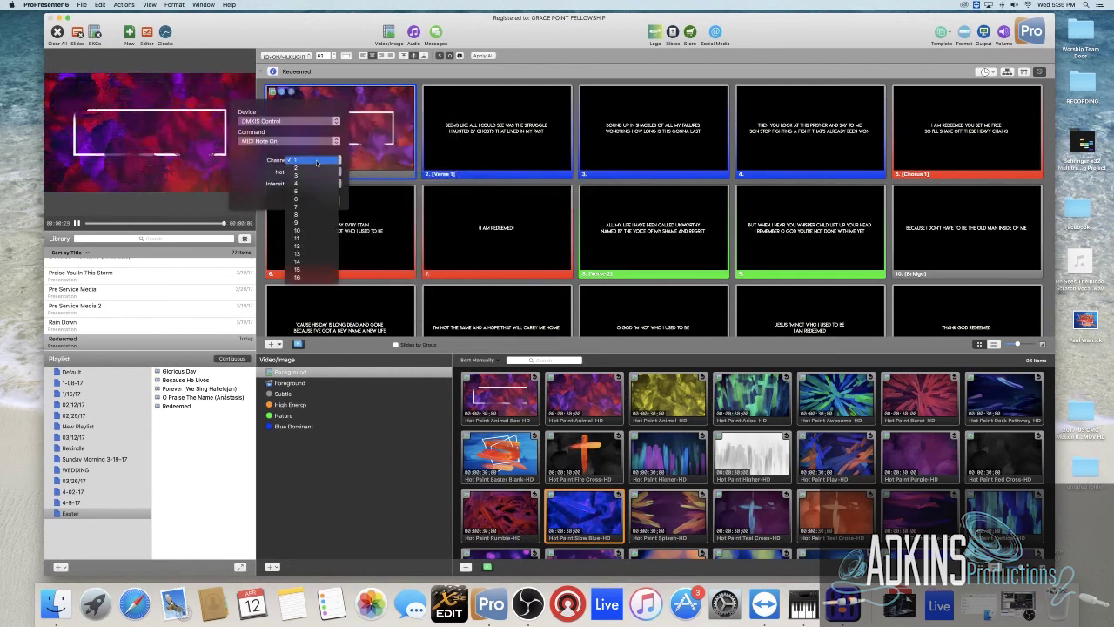
{"action": "left_click", "coordinate": [311, 278]}
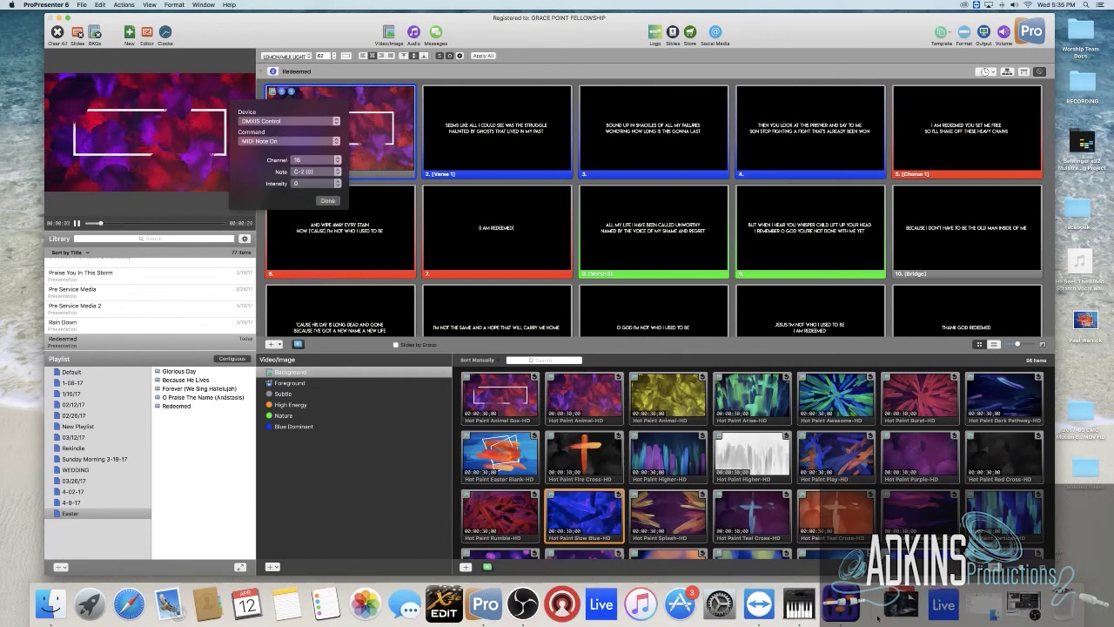
- After checking DMXIS presets, set the cue to note F-2 (5), intensity 1, and confirm
{"action": "left_click", "coordinate": [841, 604]}
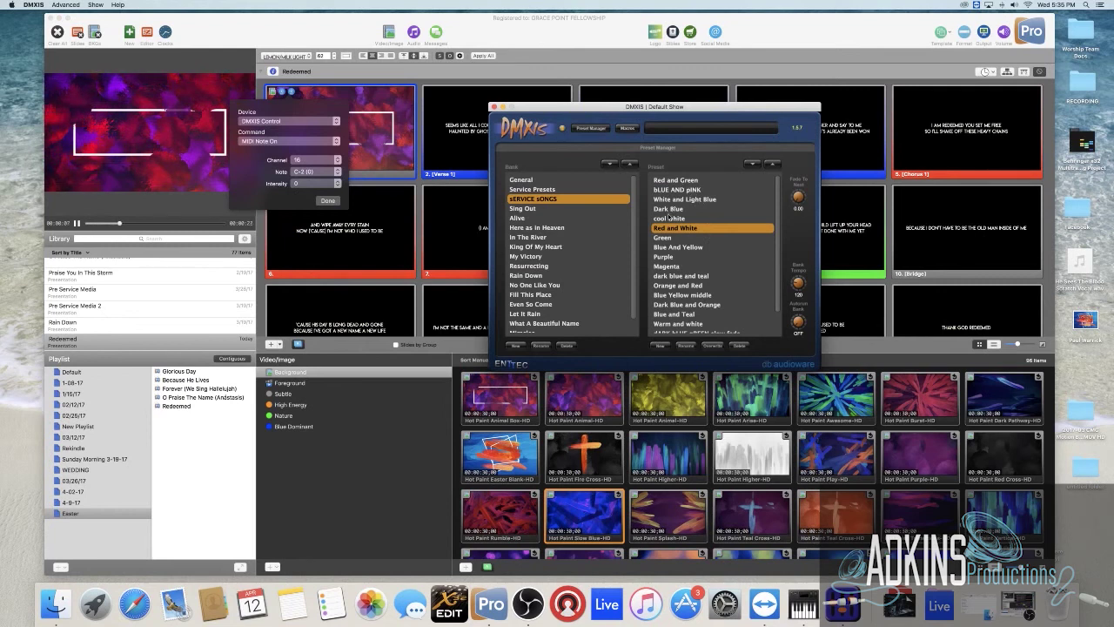
{"action": "left_click", "coordinate": [311, 172]}
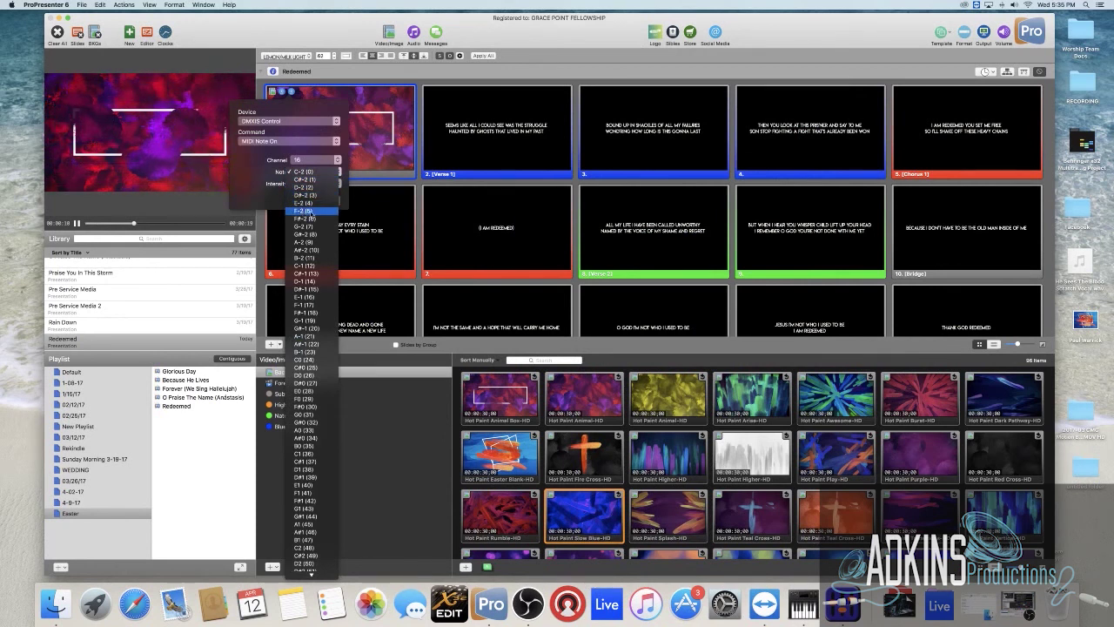
{"action": "left_click", "coordinate": [308, 212]}
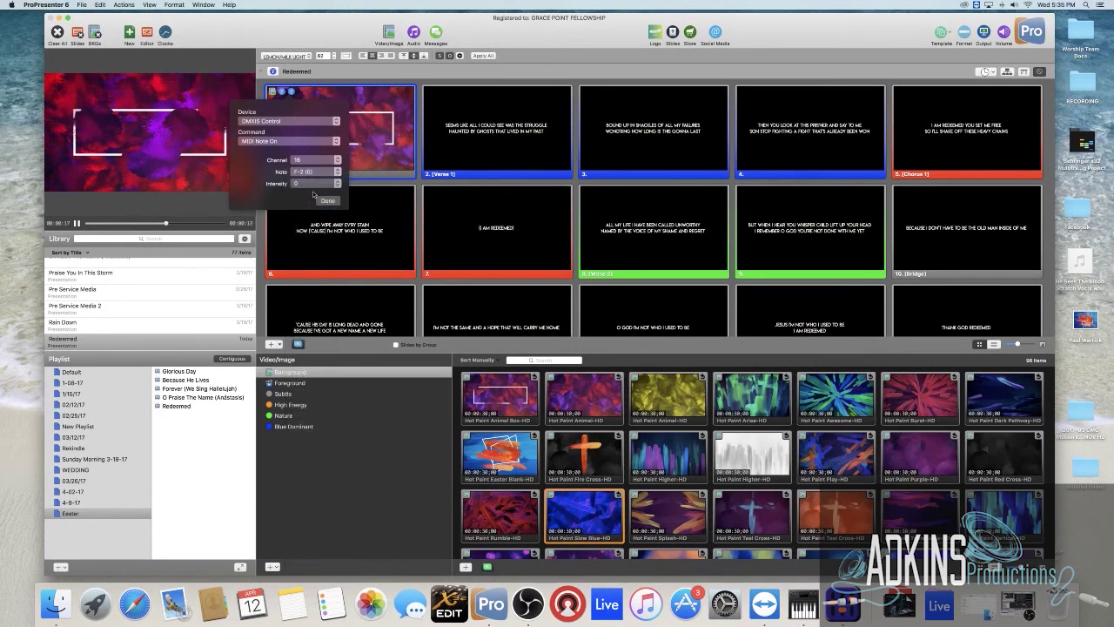
{"action": "left_click", "coordinate": [318, 183]}
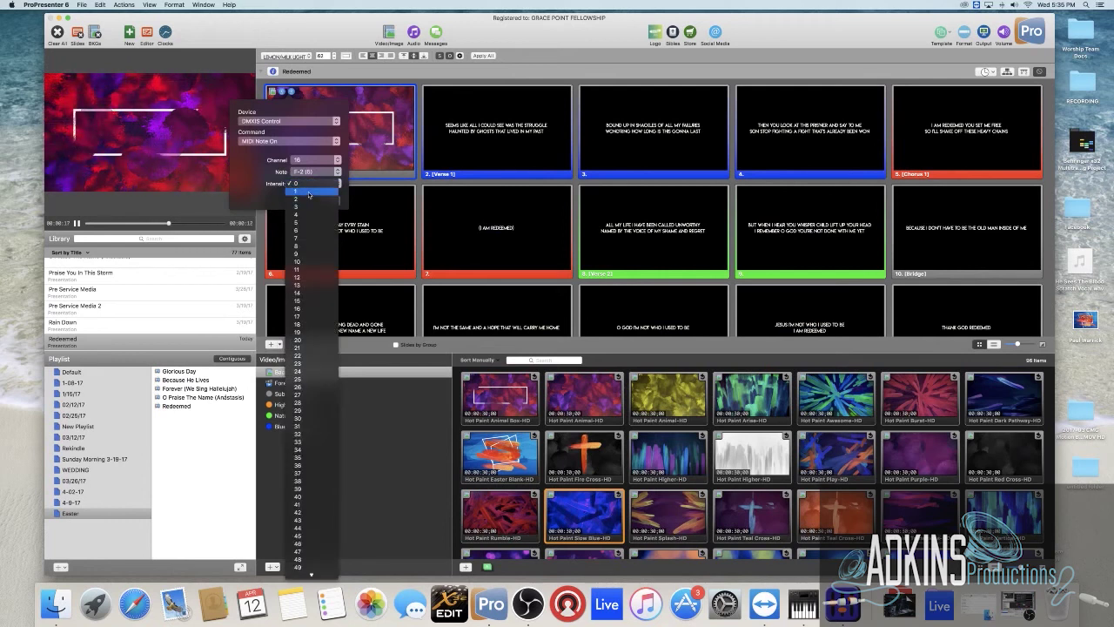
{"action": "left_click", "coordinate": [325, 196]}
{"action": "left_click", "coordinate": [327, 201]}
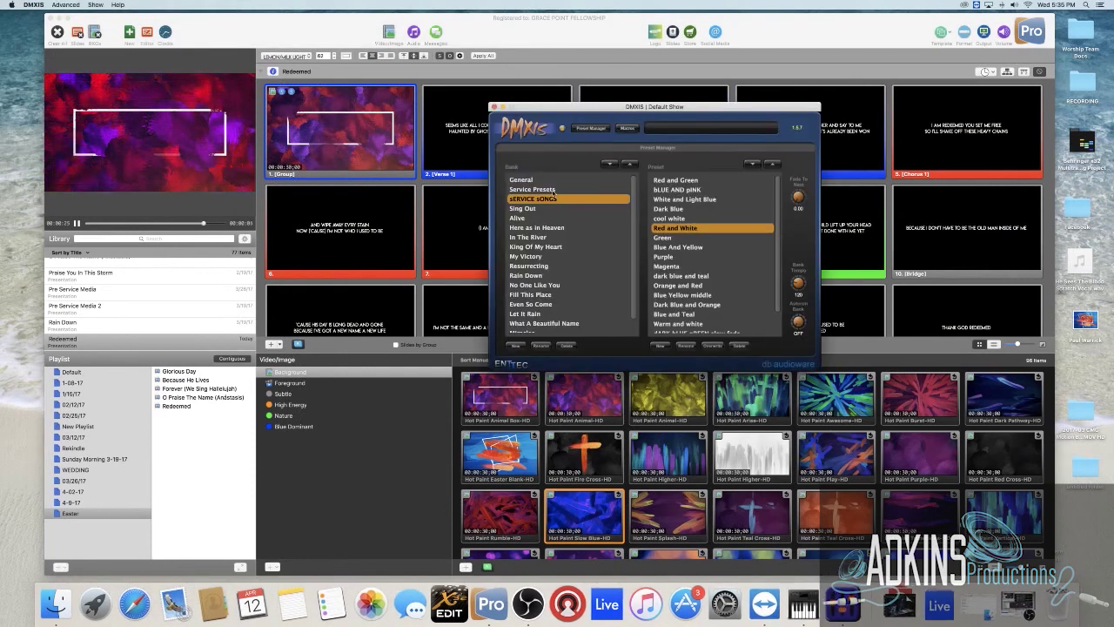
- Pick Blackout in DMXIS's Service Presets bank and place DMXIS beside a smaller ProPresenter window
{"action": "left_click", "coordinate": [555, 190]}
{"action": "left_click", "coordinate": [677, 181]}
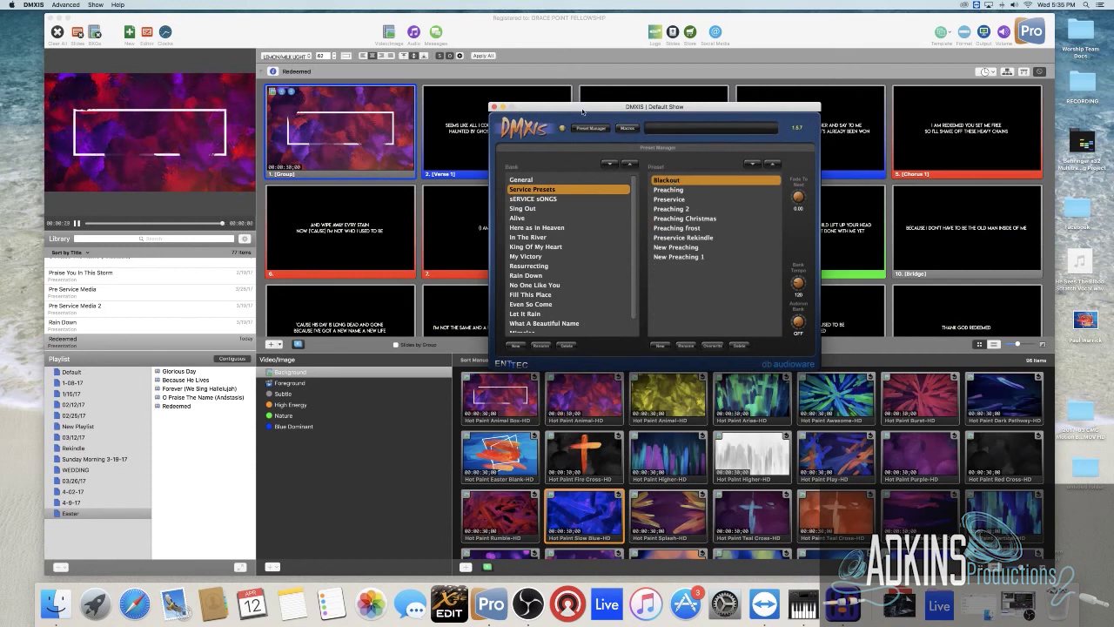
{"action": "left_click_drag", "start_coordinate": [581, 107], "coordinate": [827, 207]}
{"action": "left_click_drag", "start_coordinate": [697, 17], "coordinate": [658, 18]}
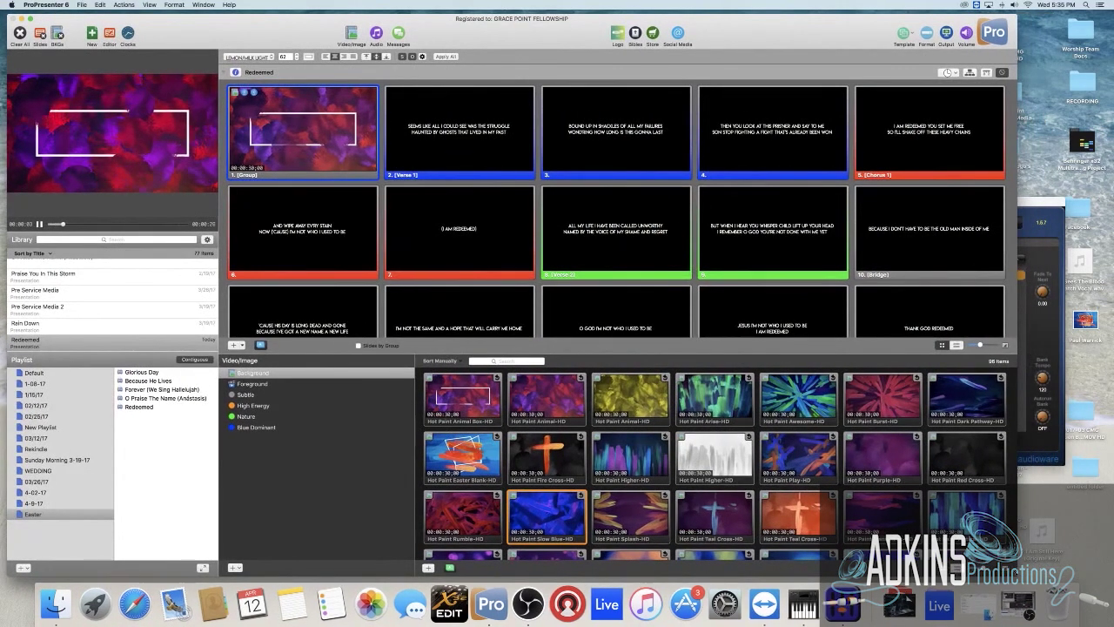
{"action": "left_click_drag", "start_coordinate": [1015, 572], "coordinate": [720, 566]}
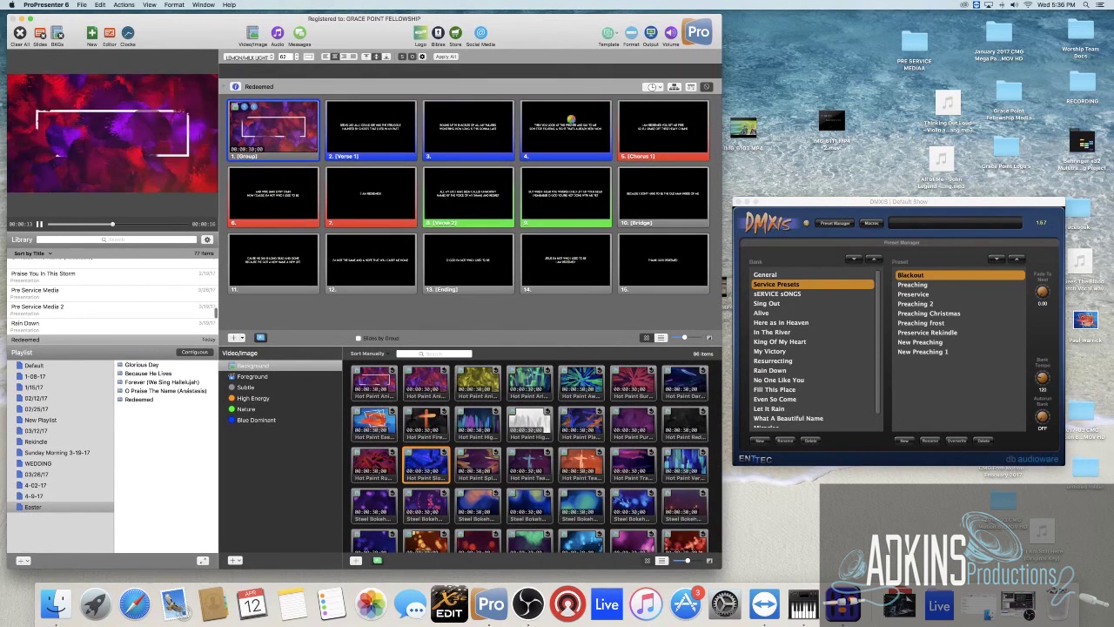
- Take live the first slides of Redeemed, Glorious Day, Because He Lives and Forever (We Sing Hallelujah)
{"action": "left_click", "coordinate": [263, 103]}
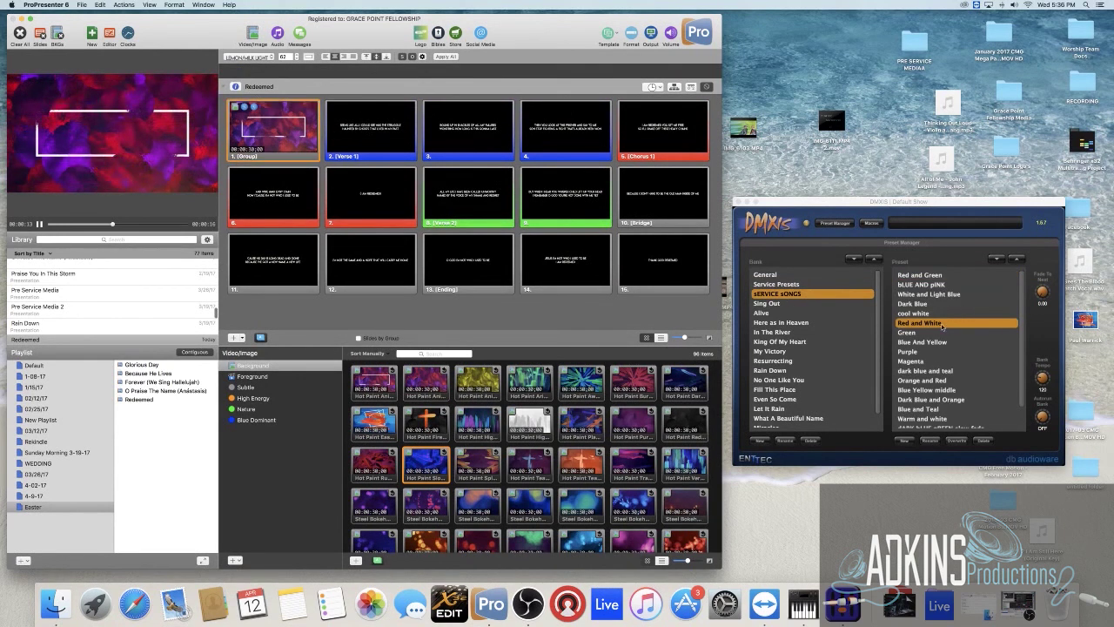
{"action": "key", "text": "Down"}
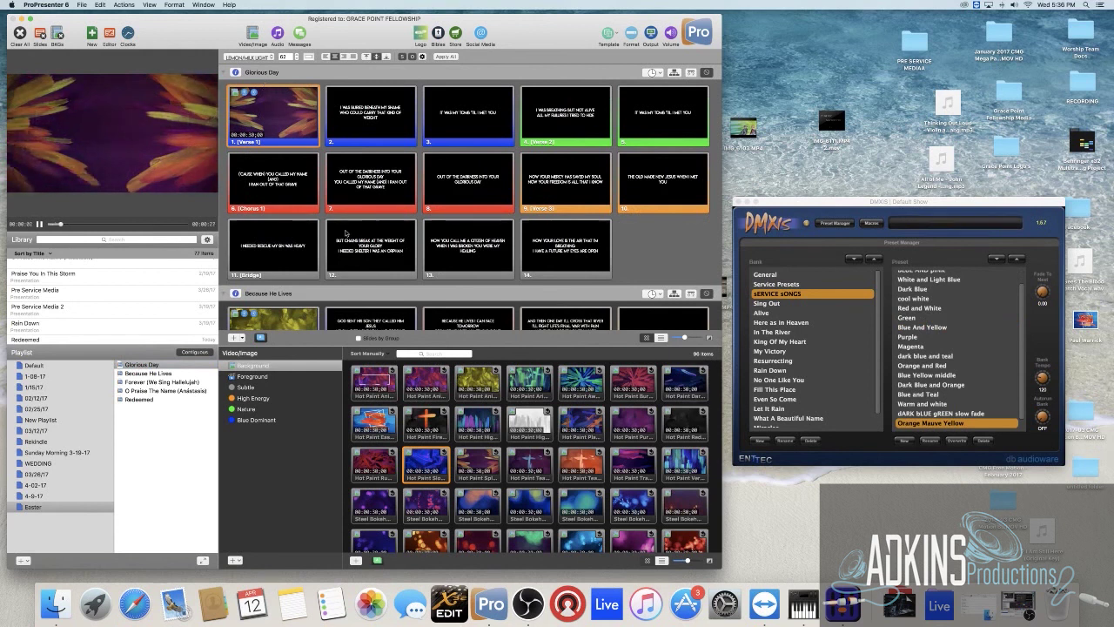
{"action": "left_click", "coordinate": [281, 320]}
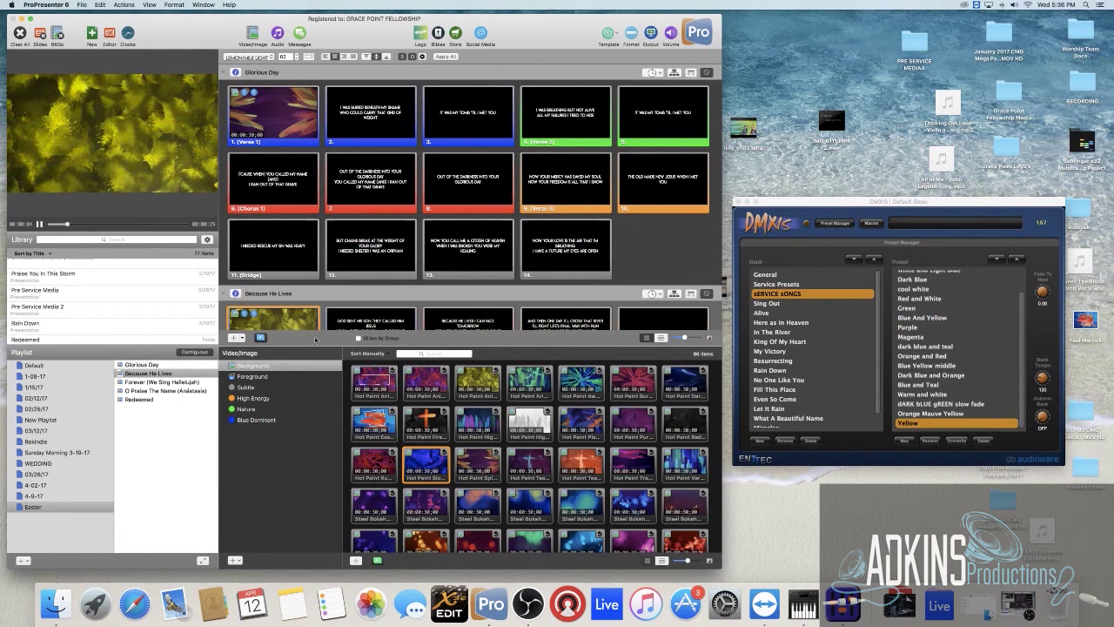
{"action": "left_click", "coordinate": [157, 374]}
{"action": "left_click", "coordinate": [158, 383]}
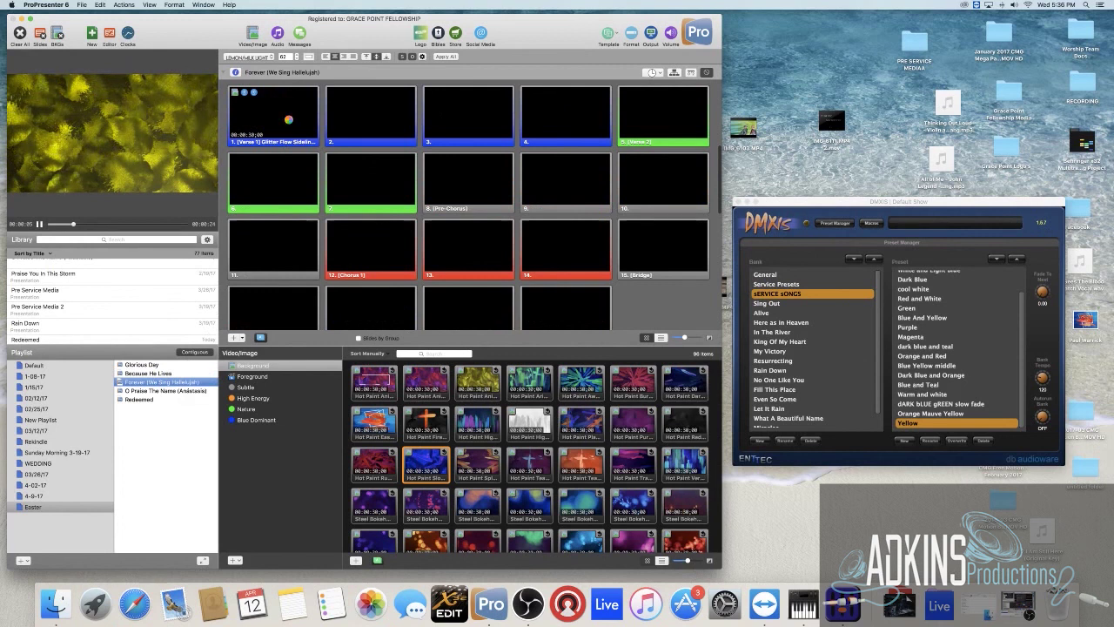
{"action": "left_click", "coordinate": [289, 122]}
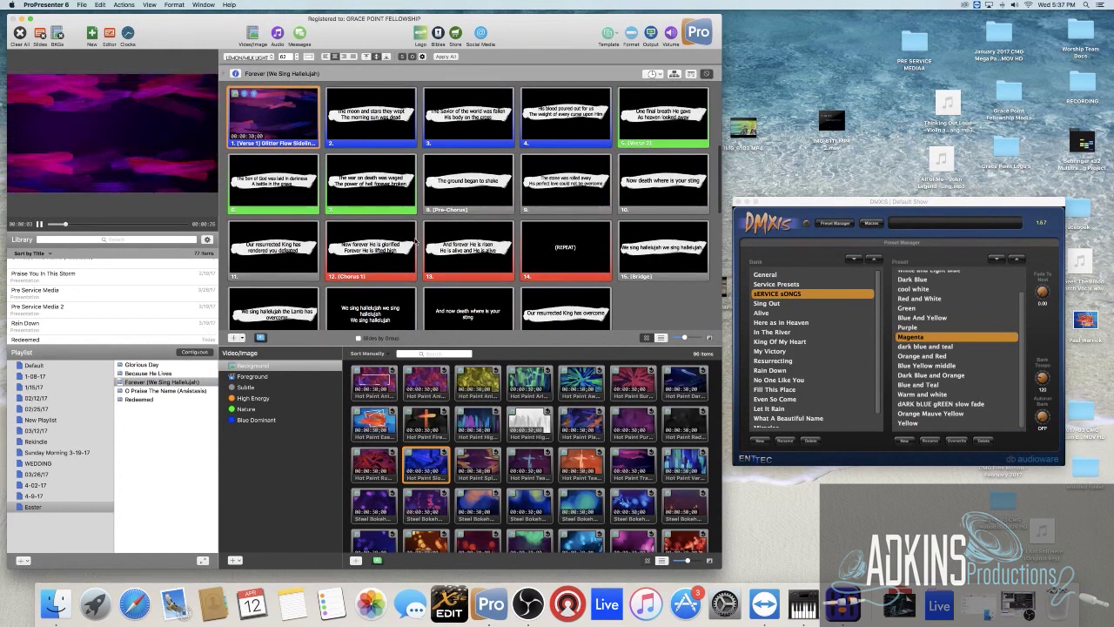
{"action": "scroll", "coordinate": [319, 235], "scroll_direction": "down", "scroll_amount": 2}
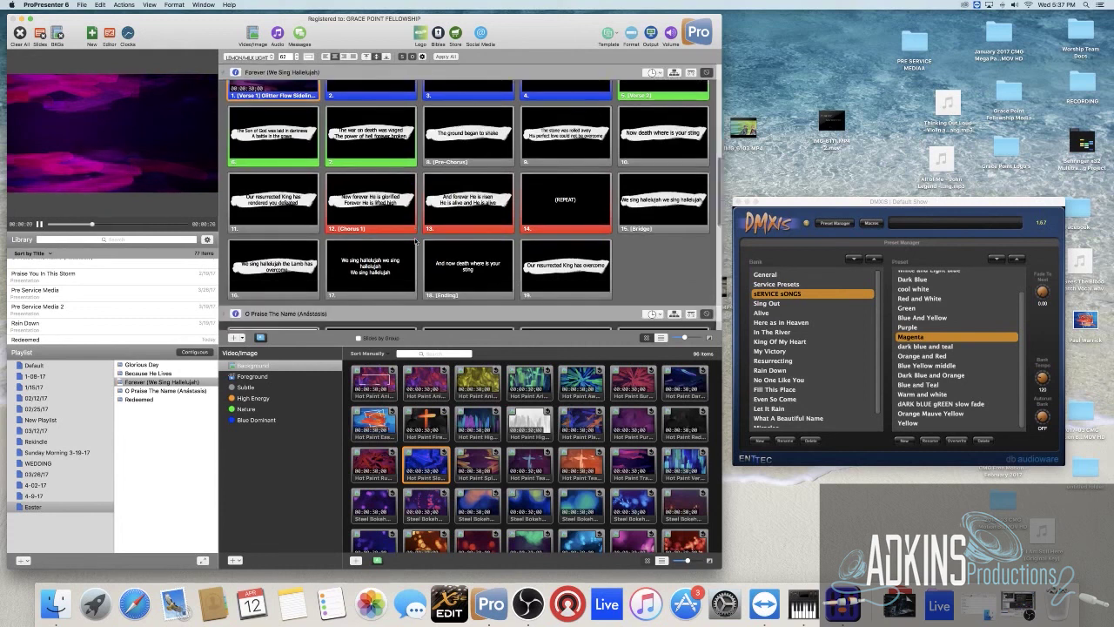